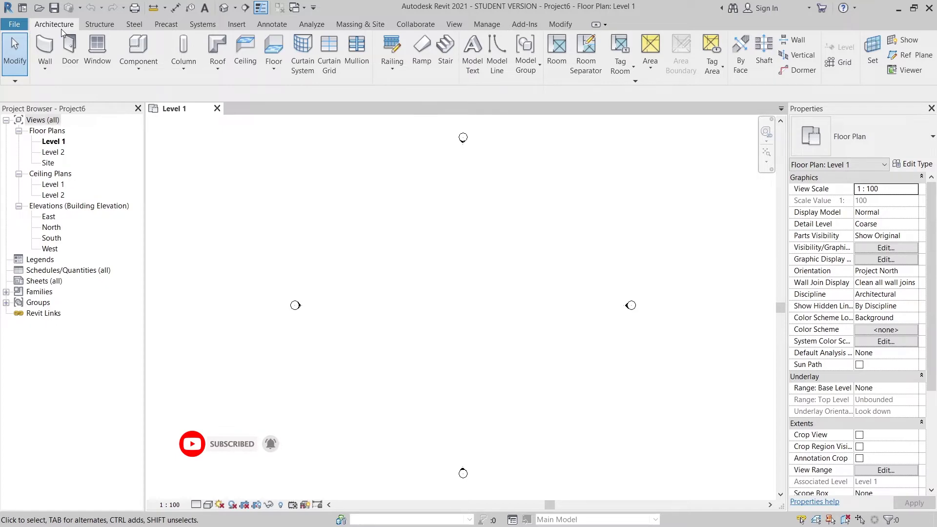
- Start a Roof by Footprint and accept placing it on Level 2
left_click(214, 70)
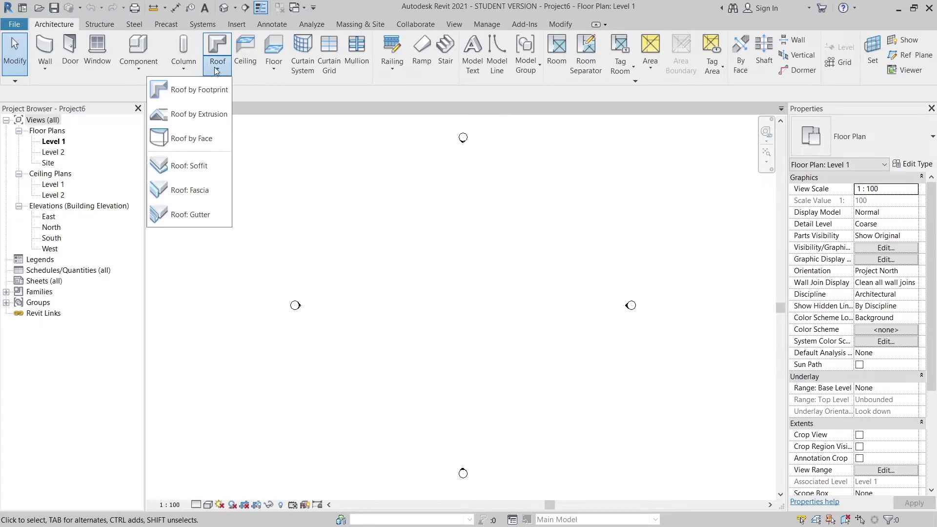
left_click(198, 93)
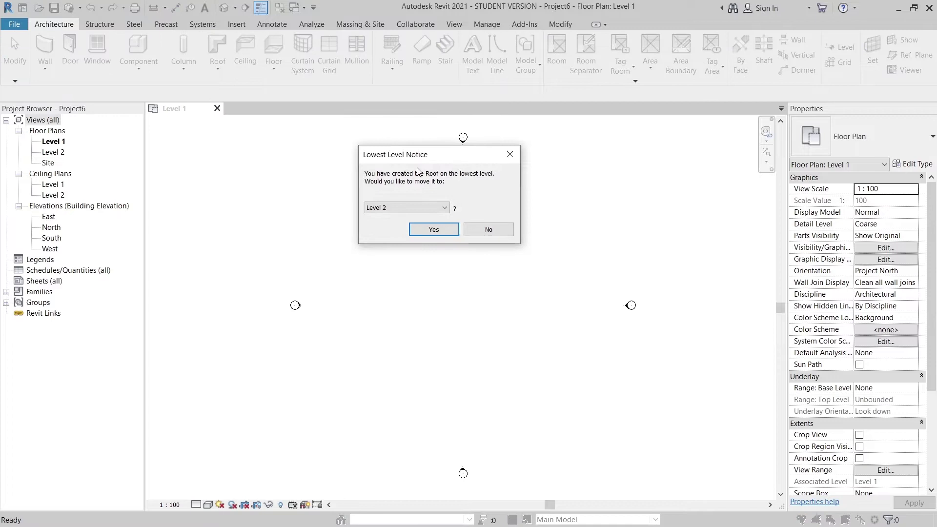
left_click_drag(434, 155, 389, 135)
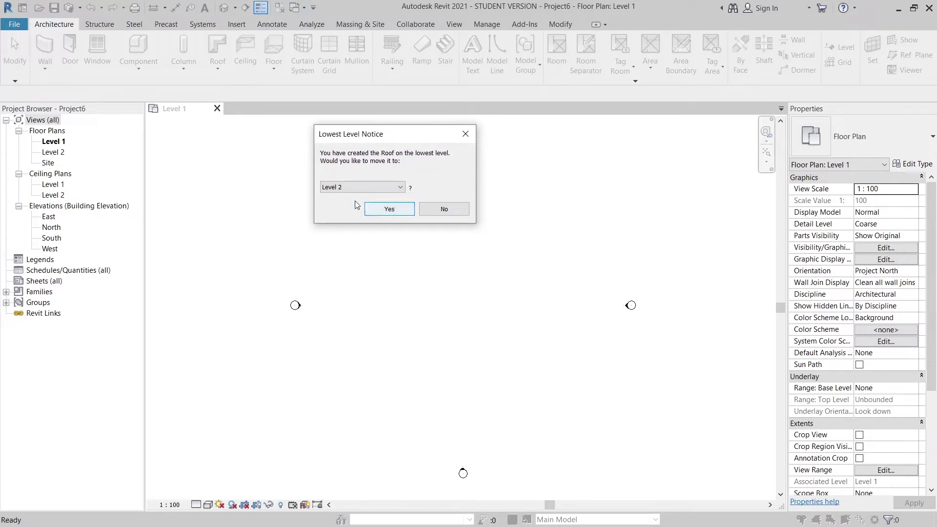
left_click(374, 211)
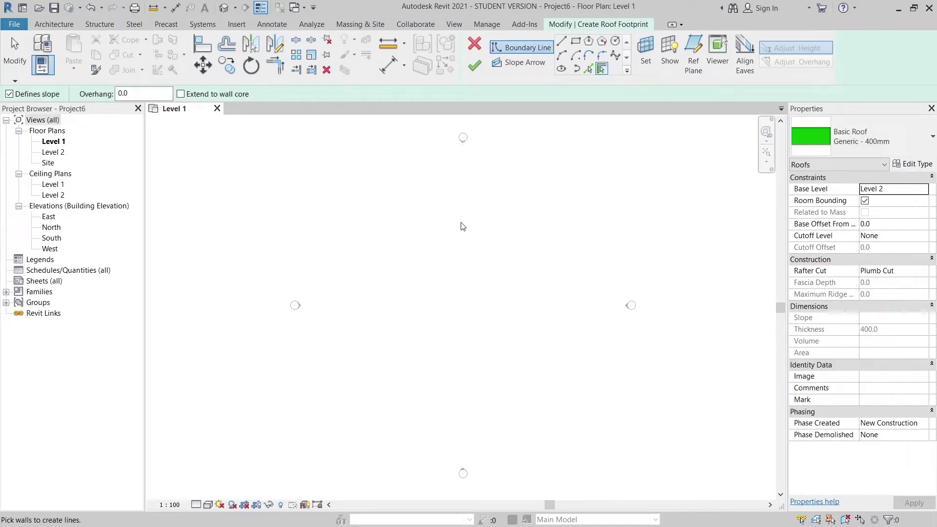
- Draw a rectangular roof boundary with its side set to 20000
left_click(576, 45)
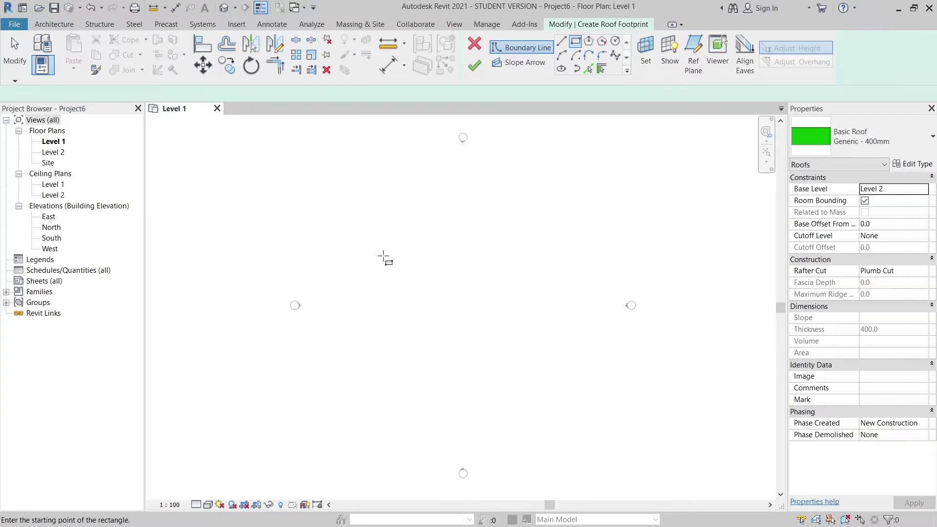
left_click(381, 250)
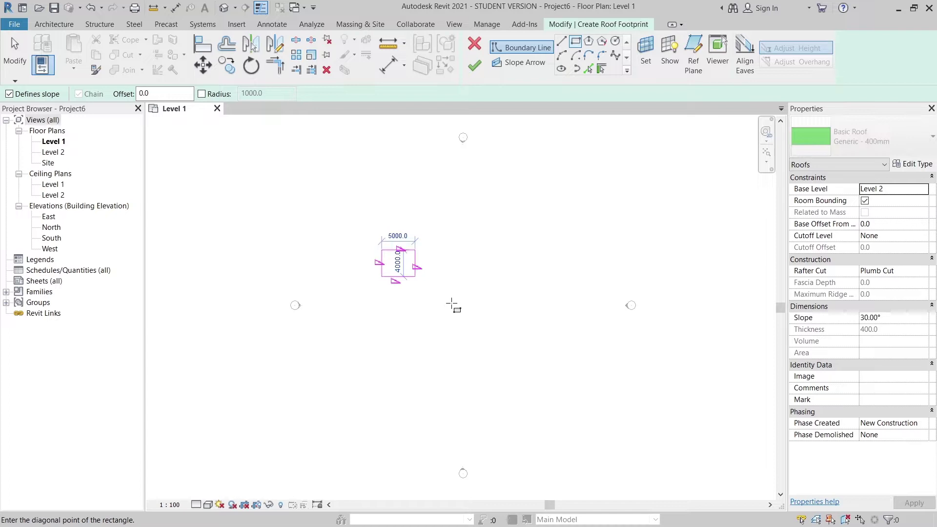
left_click(514, 349)
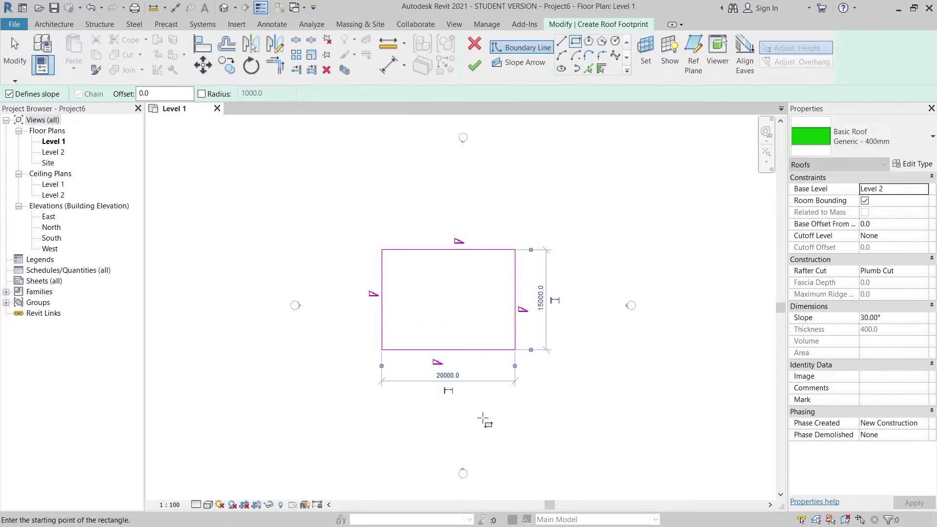
left_click(541, 300)
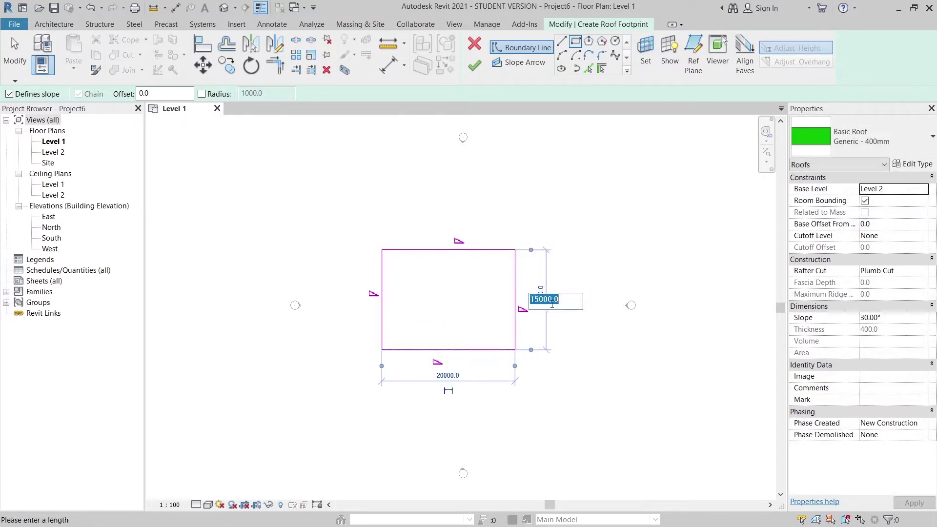
type("20000")
key("Return")
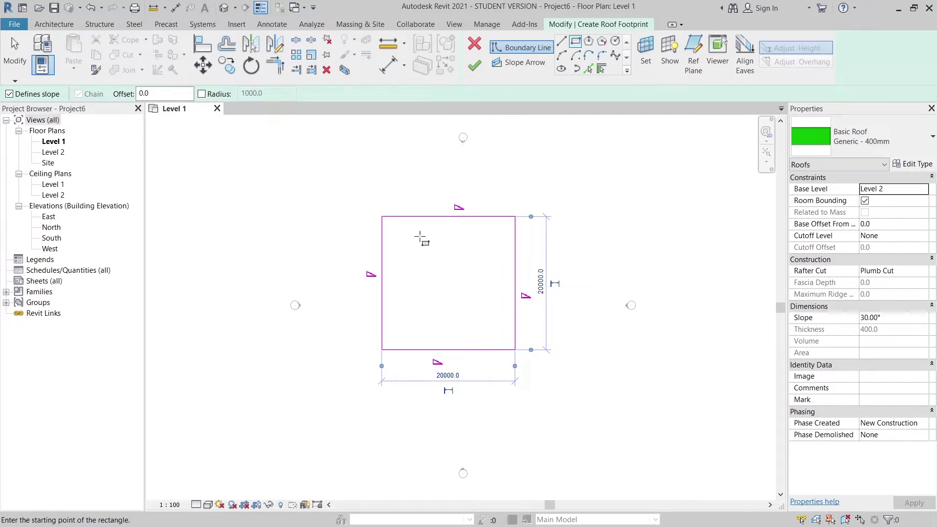
key("Escape")
key("Escape")
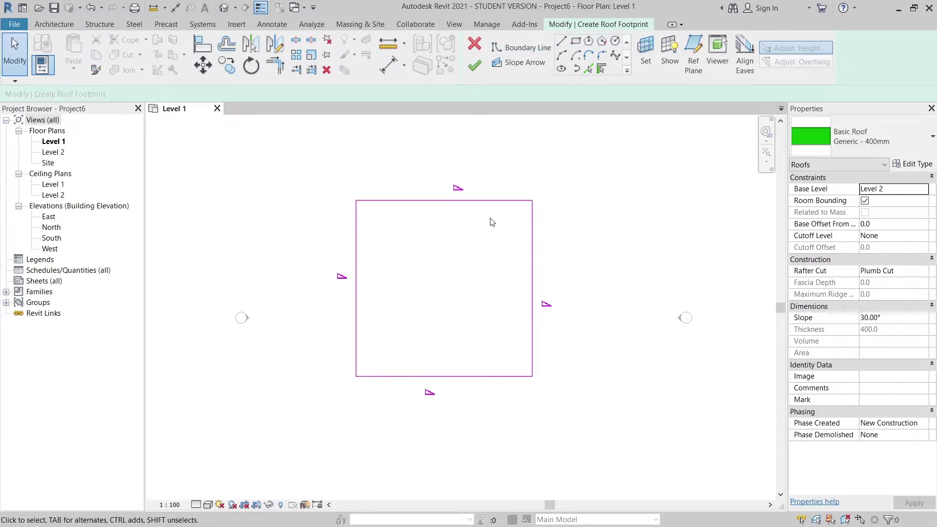
middle_click_drag(491, 220, 453, 200)
- Finish the hip roof and hide both level datums in the default 3D view
left_click(469, 64)
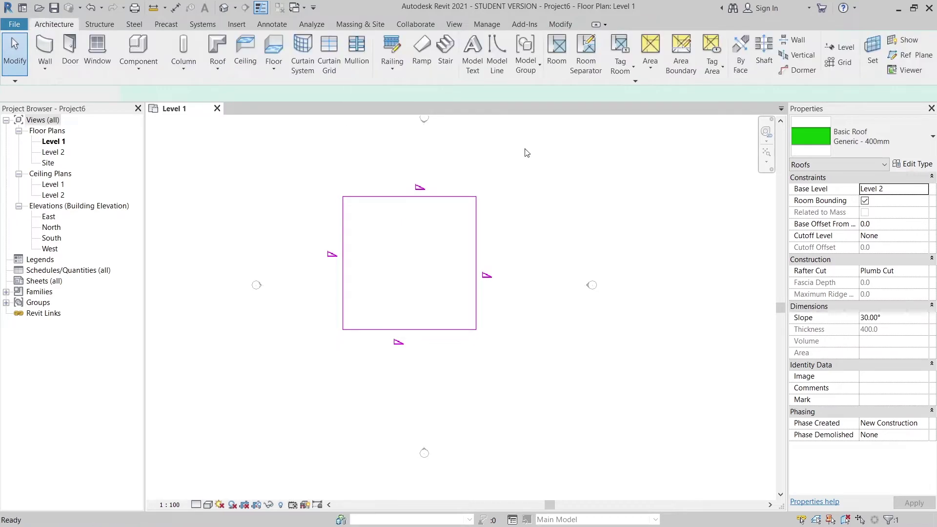
left_click(224, 8)
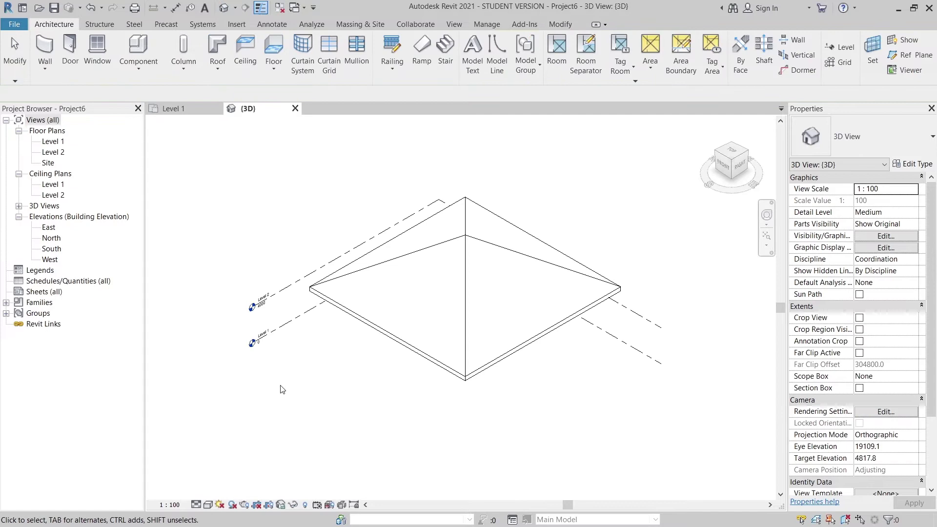
left_click_drag(224, 449, 272, 155)
right_click(271, 155)
mouse_move(308, 200)
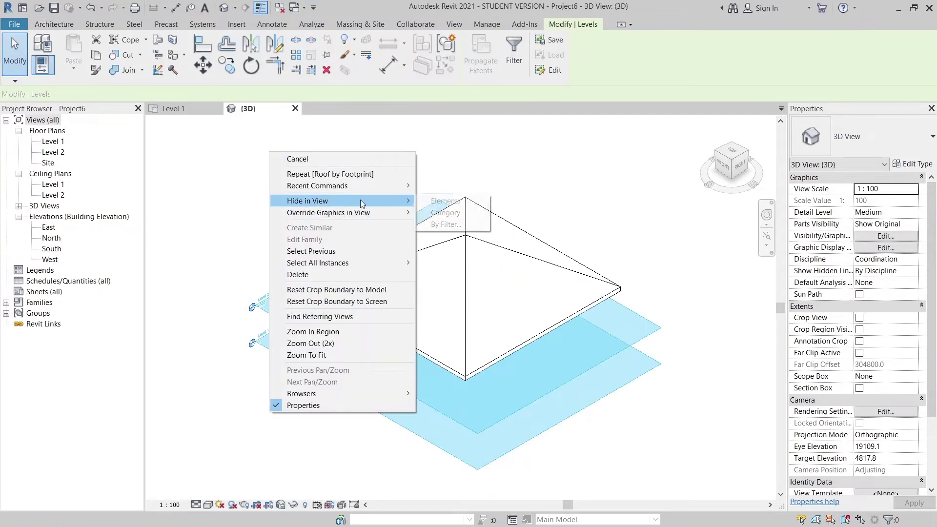
left_click(439, 200)
- Orbit around the 30° hip roof and select it
mouse_move(552, 220)
middle_mouse_down("shift")
mouse_move(500, 312)
mouse_move(555, 380)
mouse_move(564, 370)
middle_mouse_up("shift")
left_click(507, 298)
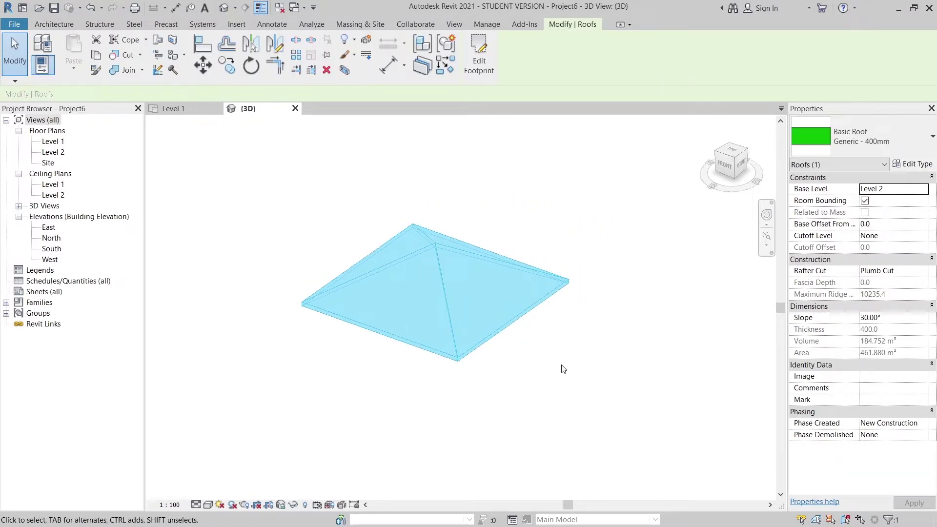
middle_click_drag(564, 369, 701, 271, "shift")
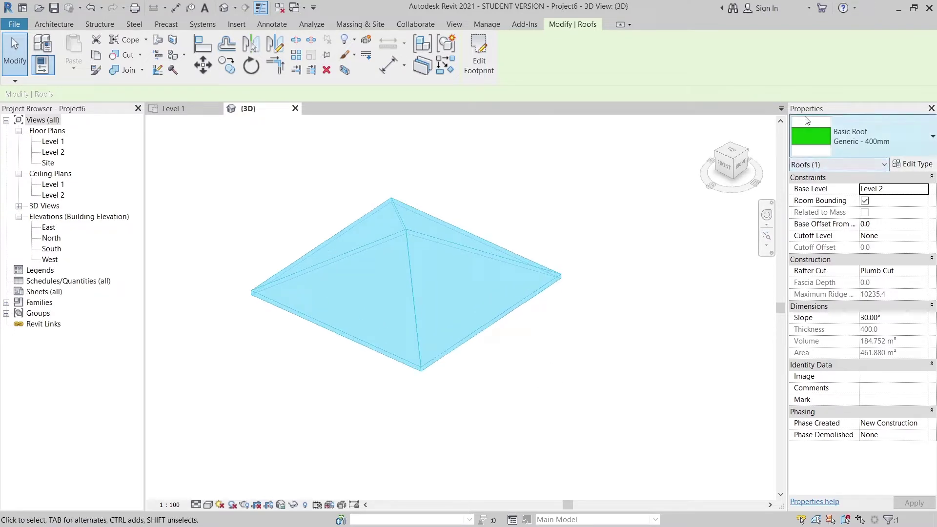
- Change the roof type to Sloped Glazing
left_click(932, 143)
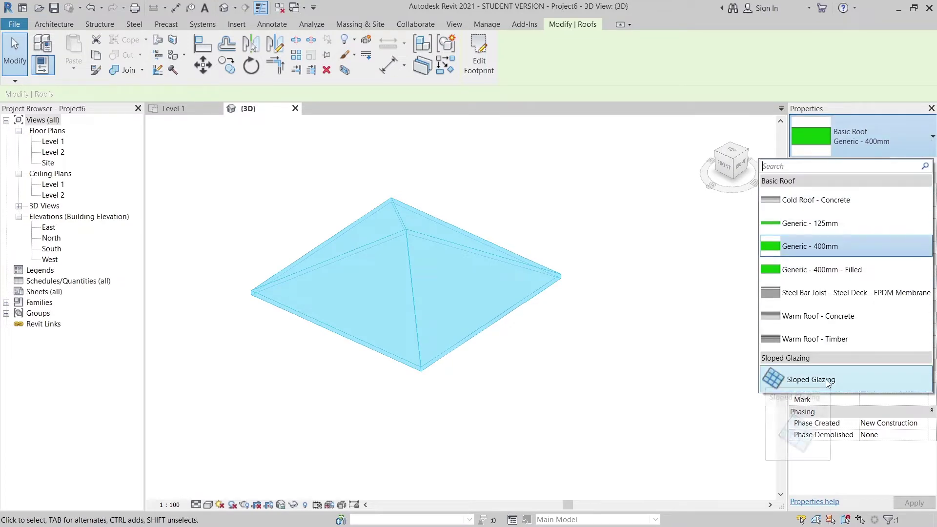
left_click(825, 379)
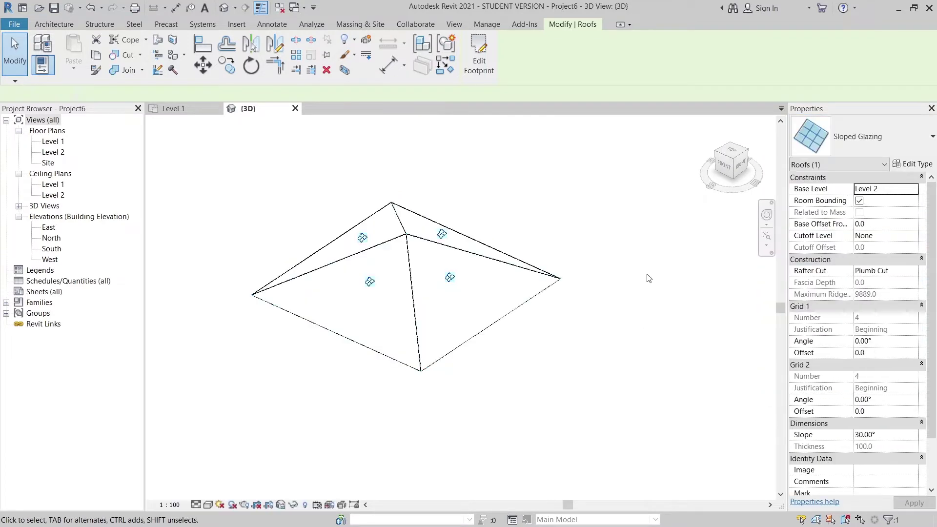
mouse_move(368, 404)
middle_mouse_down("shift")
mouse_move(408, 418)
mouse_move(514, 406)
middle_mouse_up("shift")
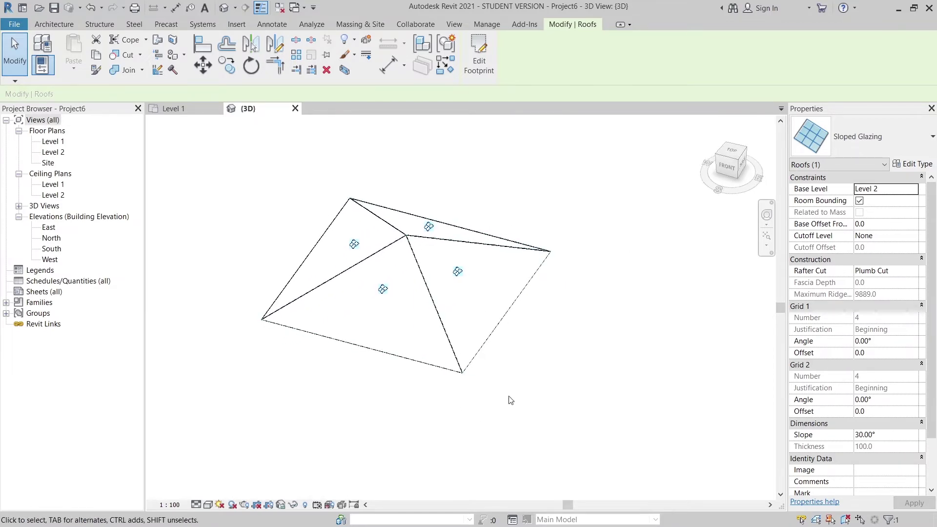
middle_click_drag(568, 387, 561, 391, "shift")
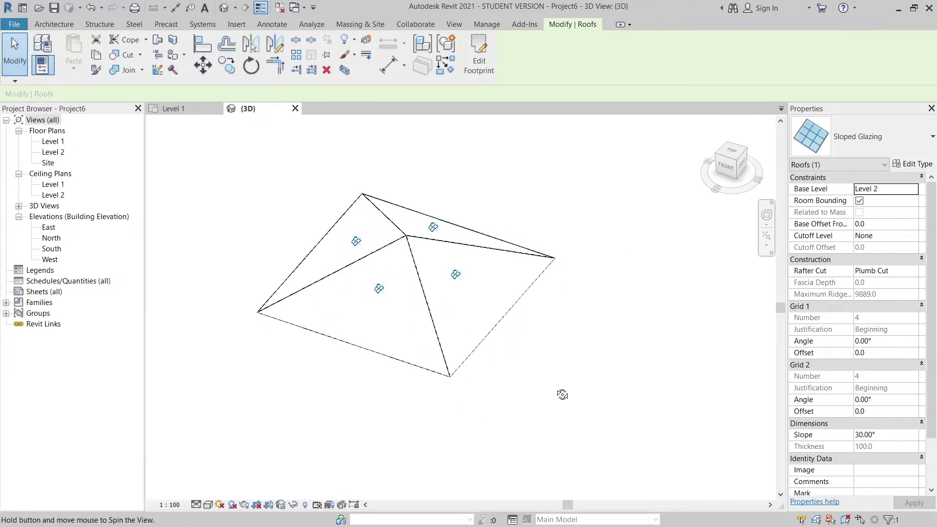
- In Sloped Glazing type settings, set Grid 1 to Fixed Distance 1000
left_click(916, 166)
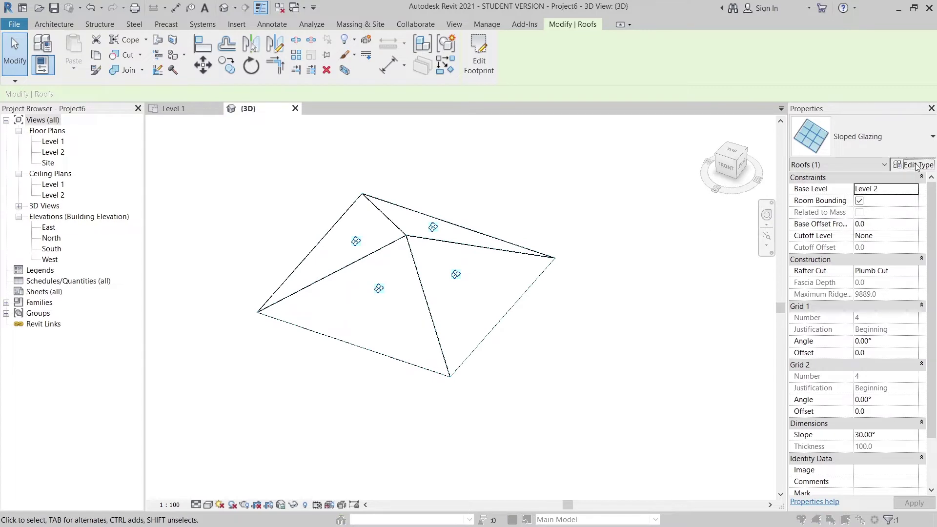
left_click_drag(716, 69, 347, 60)
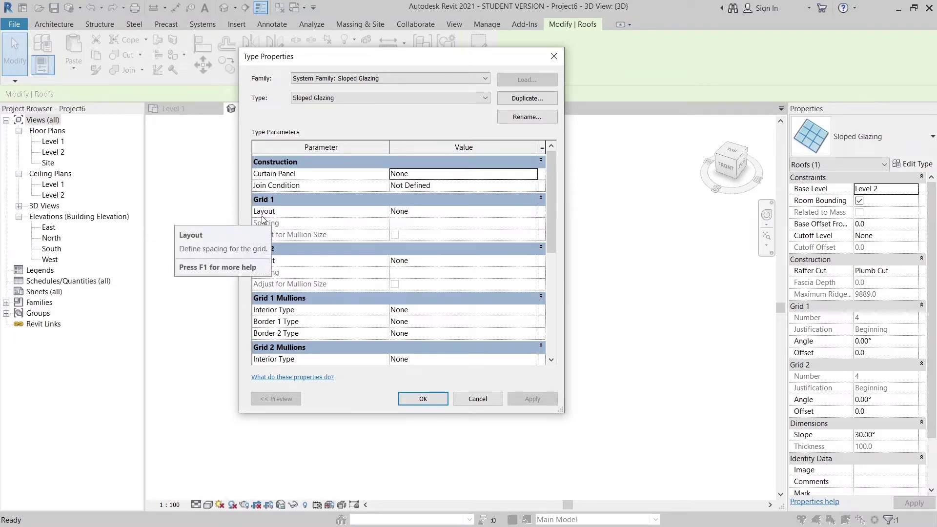
left_click(534, 211)
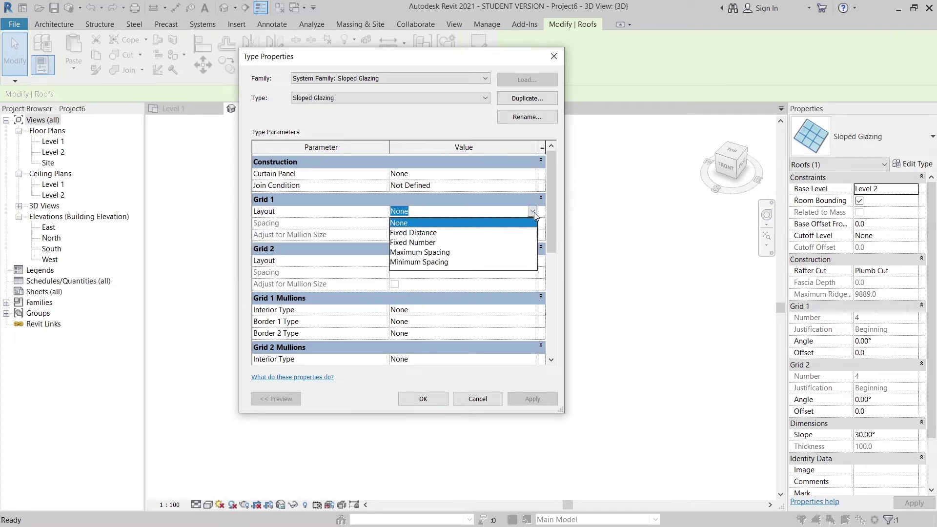
left_click(422, 233)
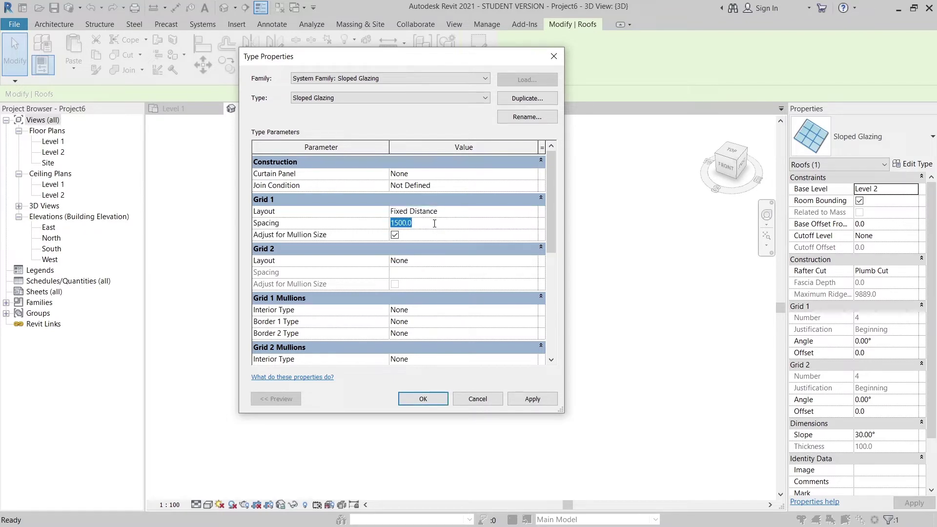
type("1")
key("Return")
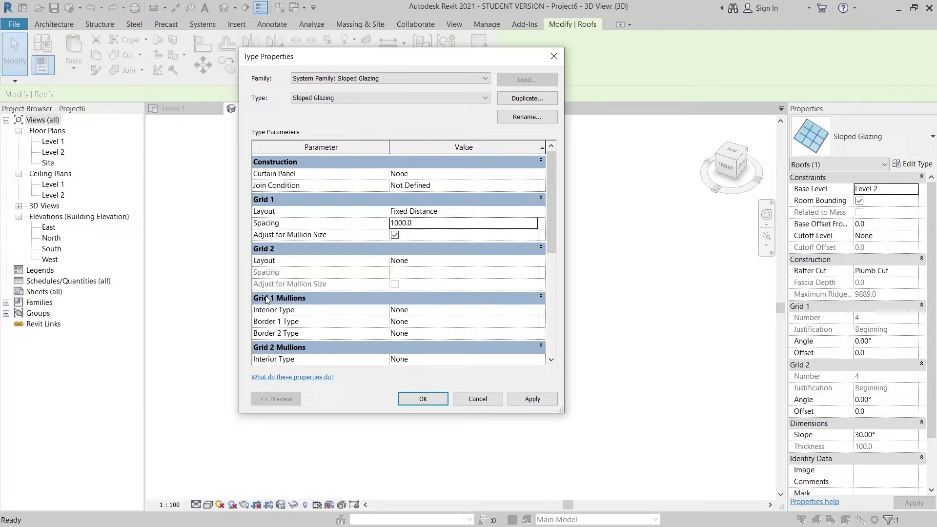
left_click_drag(549, 209, 549, 234)
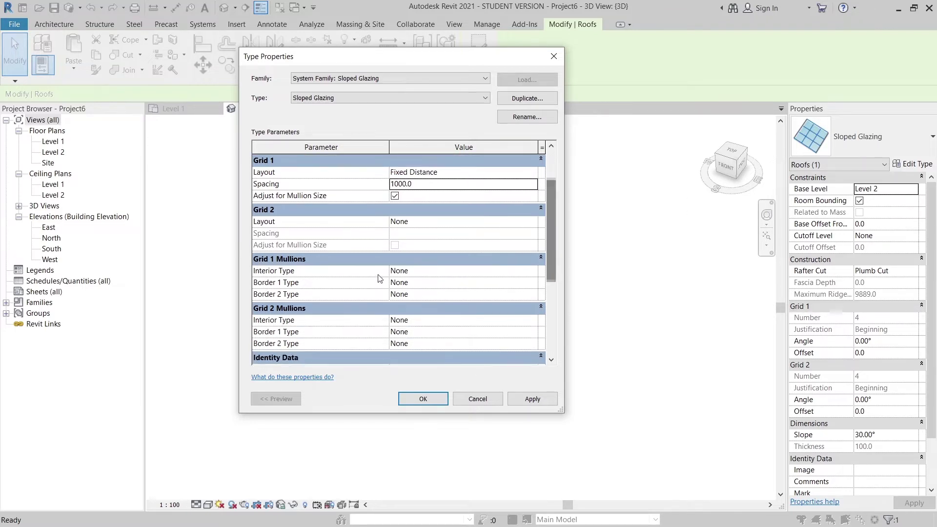
- Use 50 x 150mm rectangular mullions for Grid 1 interior and both borders, and apply
left_click(532, 271)
left_click(532, 271)
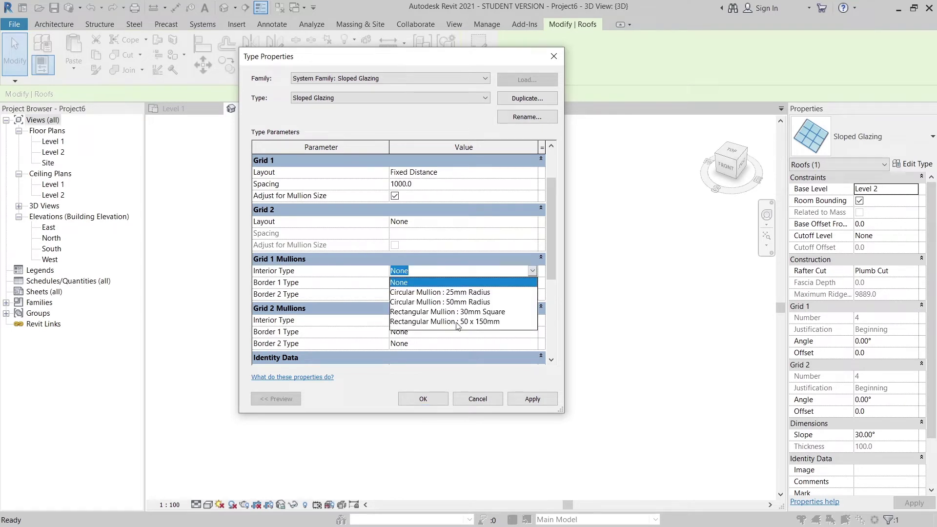
left_click(457, 321)
left_click(531, 283)
left_click(531, 283)
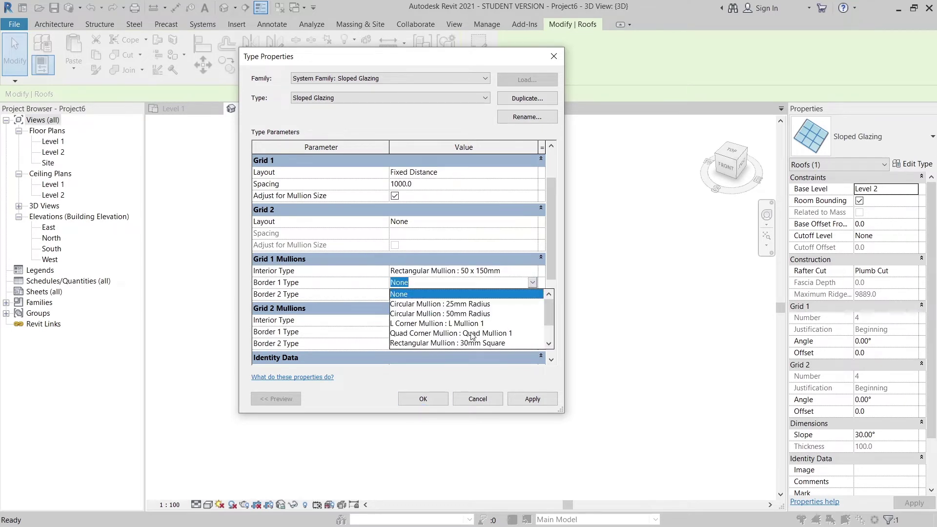
scroll(472, 336, "down", 1)
left_click(502, 323)
left_click(530, 294)
left_click(530, 294)
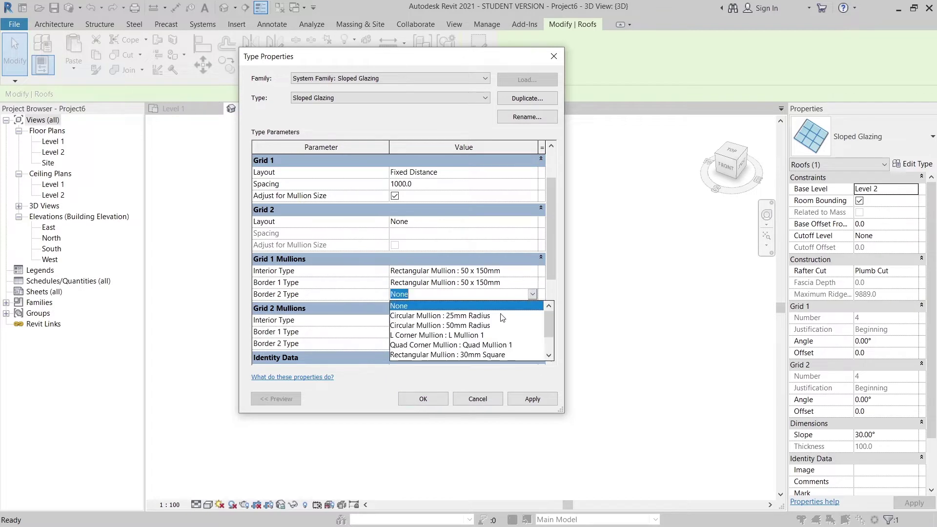
scroll(502, 320, "down", 1)
left_click(427, 343)
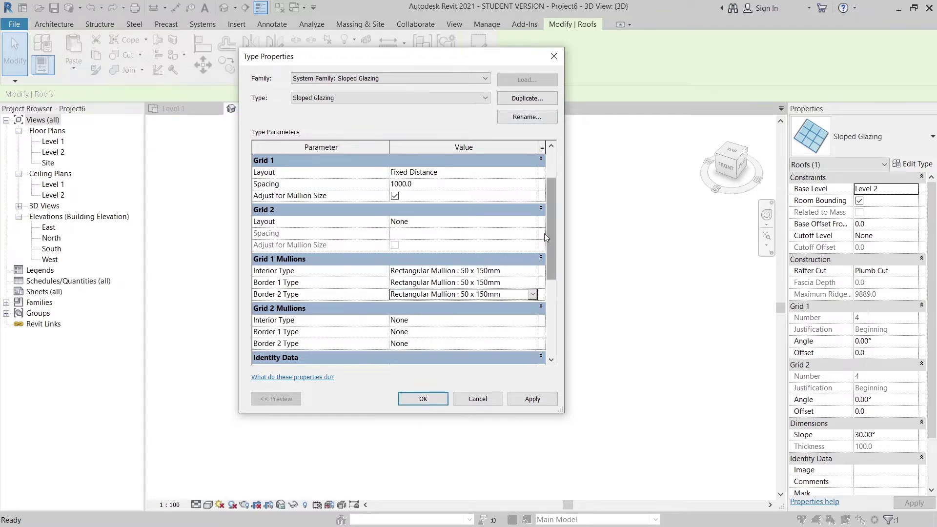
mouse_move(550, 225)
left_mouse_down()
mouse_move(551, 271)
mouse_move(551, 218)
left_mouse_up()
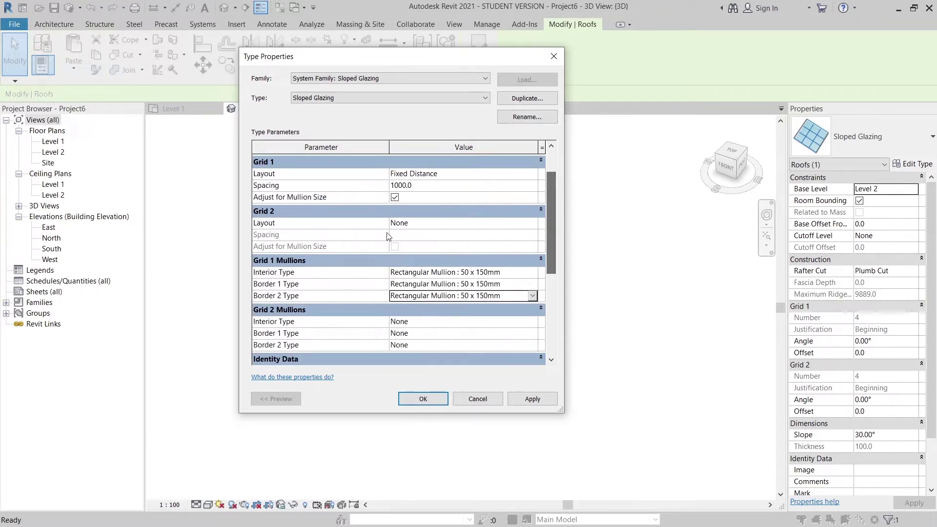
left_click(540, 401)
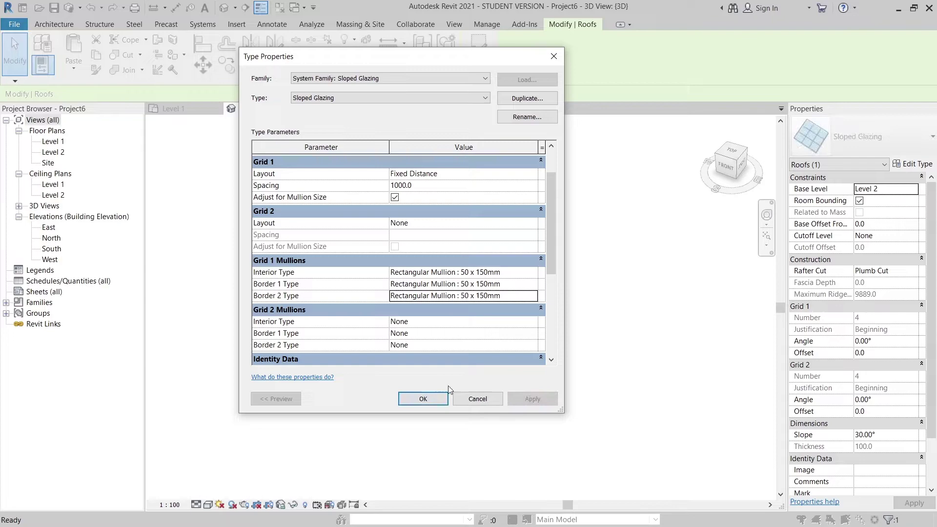
left_click(429, 398)
mouse_move(397, 403)
middle_mouse_down("shift")
mouse_move(487, 409)
mouse_move(271, 379)
middle_mouse_up("shift")
scroll(303, 356, "up", 5)
mouse_move(335, 335)
middle_mouse_down()
mouse_move(351, 391)
mouse_move(384, 401)
middle_mouse_up()
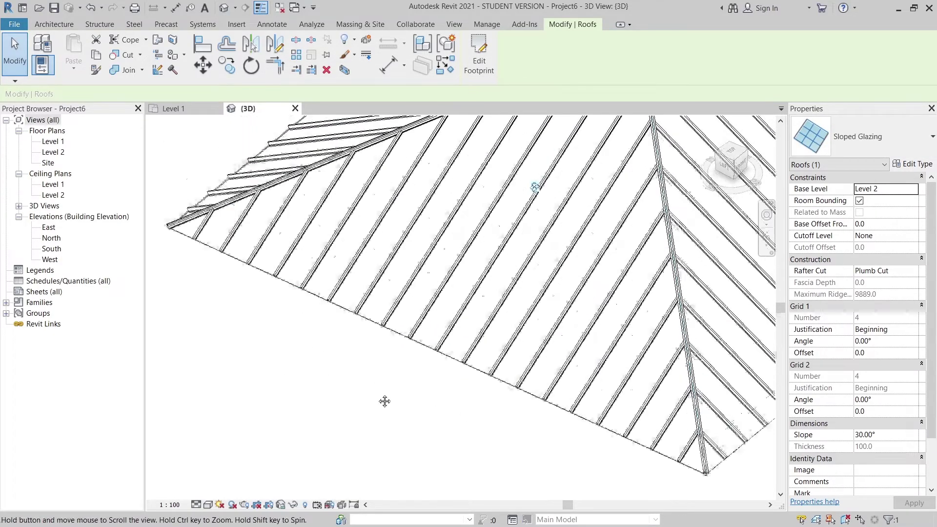
scroll(376, 230, "up", 2)
scroll(369, 272, "up", 2)
scroll(374, 273, "down", 3)
scroll(397, 315, "down", 2)
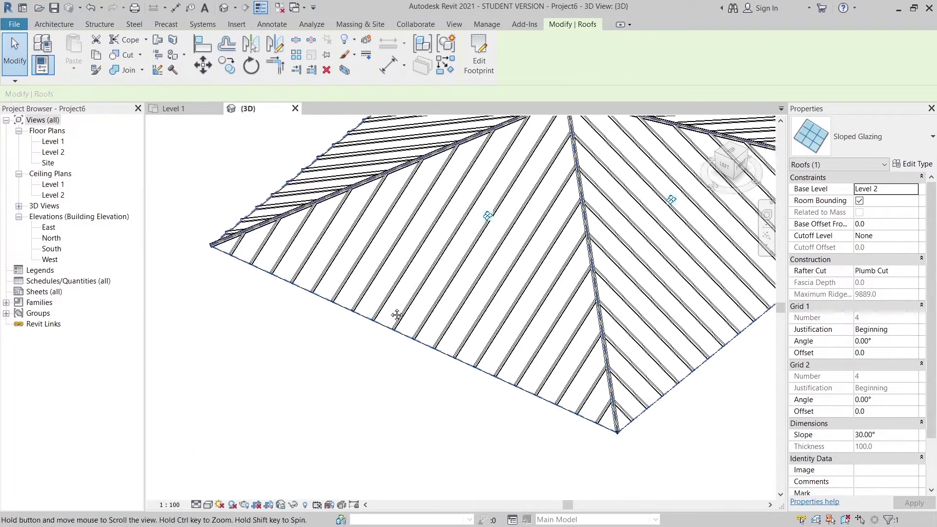
scroll(390, 337, "down", 3)
mouse_move(382, 361)
middle_mouse_down("shift")
mouse_move(378, 410)
mouse_move(347, 379)
middle_mouse_up("shift")
scroll(273, 363, "up", 5)
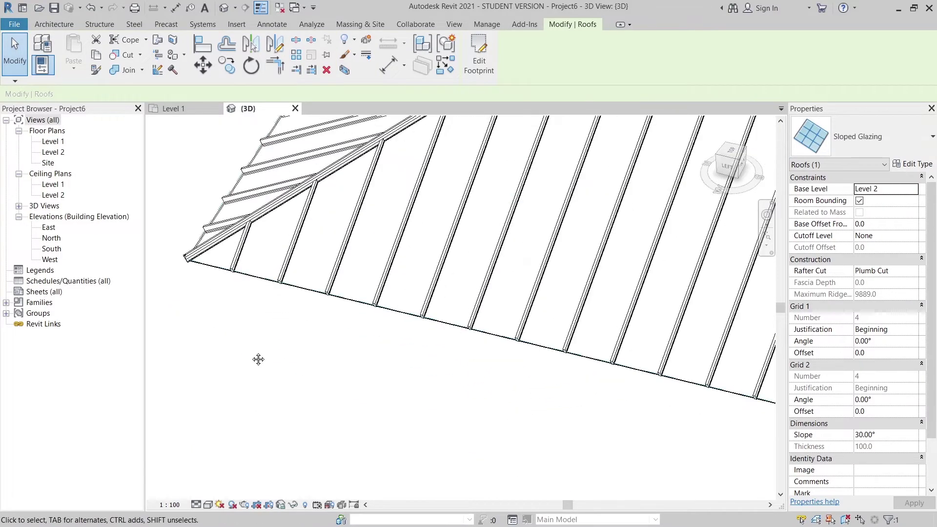
middle_click_drag(258, 359, 278, 386)
scroll(278, 386, "up", 2)
scroll(278, 387, "up", 2)
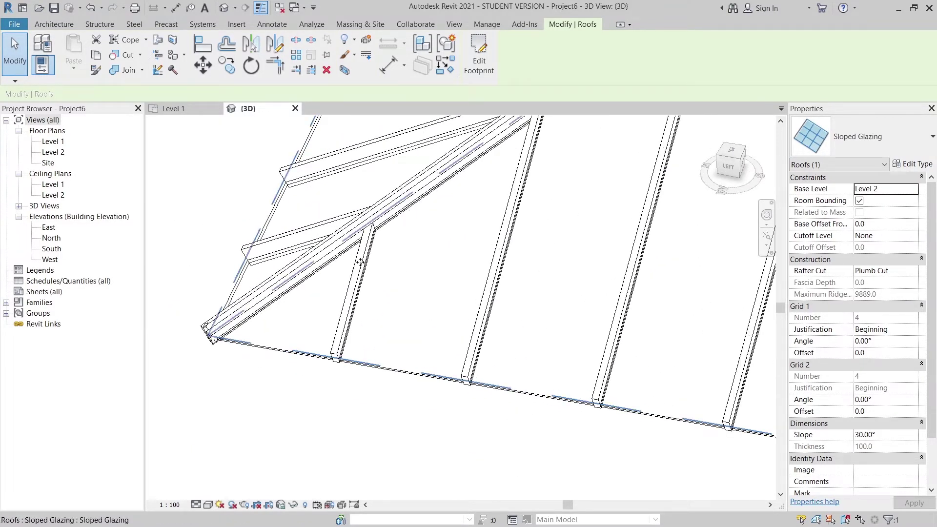
scroll(360, 262, "down", 4)
middle_click_drag(360, 262, 341, 357, "shift")
scroll(410, 251, "up", 3)
scroll(410, 252, "up", 2)
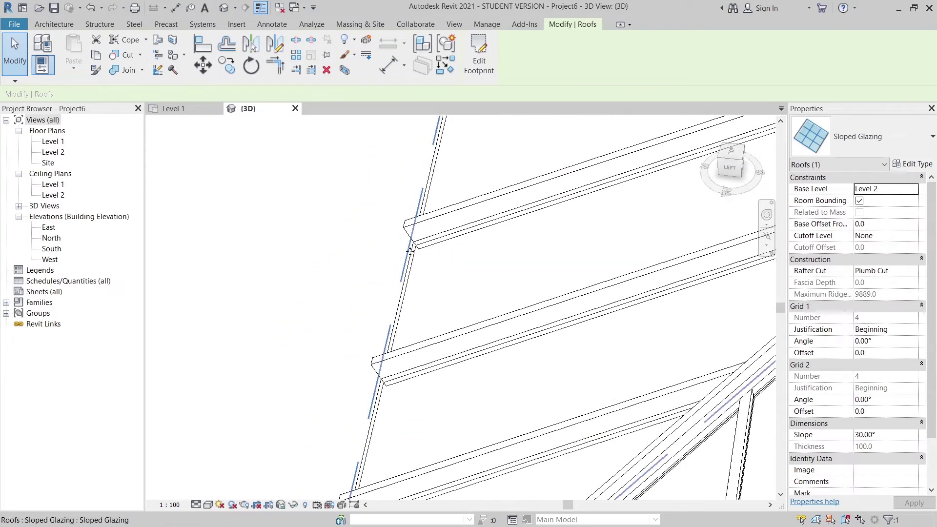
scroll(409, 251, "up", 2)
scroll(417, 210, "down", 3)
middle_click_drag(391, 278, 381, 273)
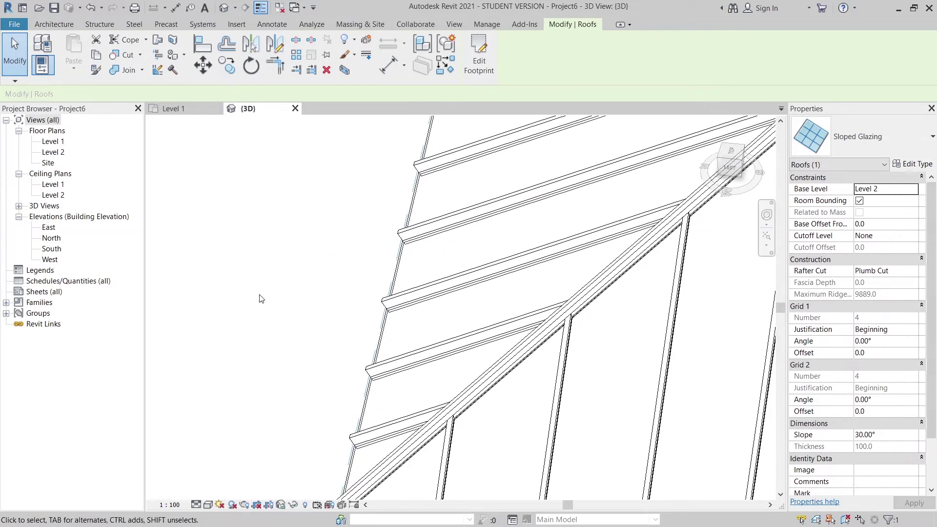
- Open the Rectangular Mullion 50 x 150mm type from Families in the Project Browser
left_click(7, 302)
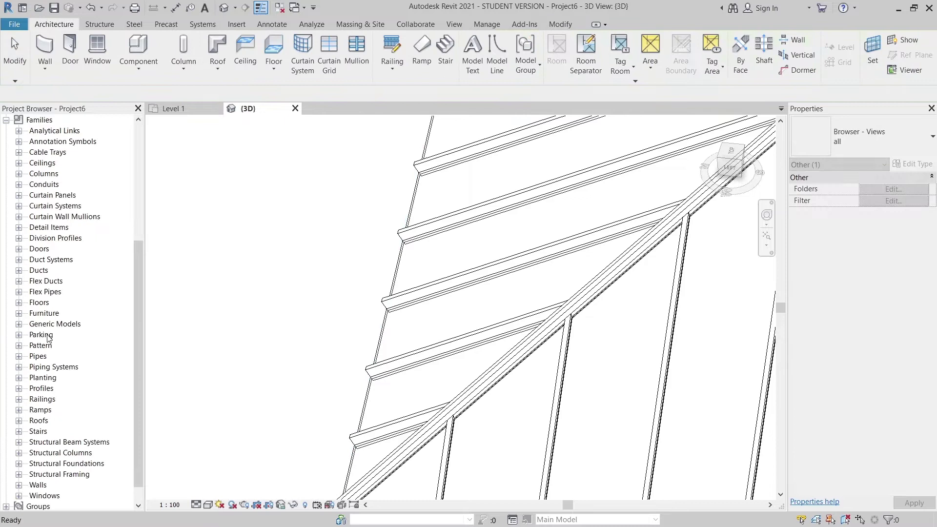
left_click_drag(139, 310, 139, 284)
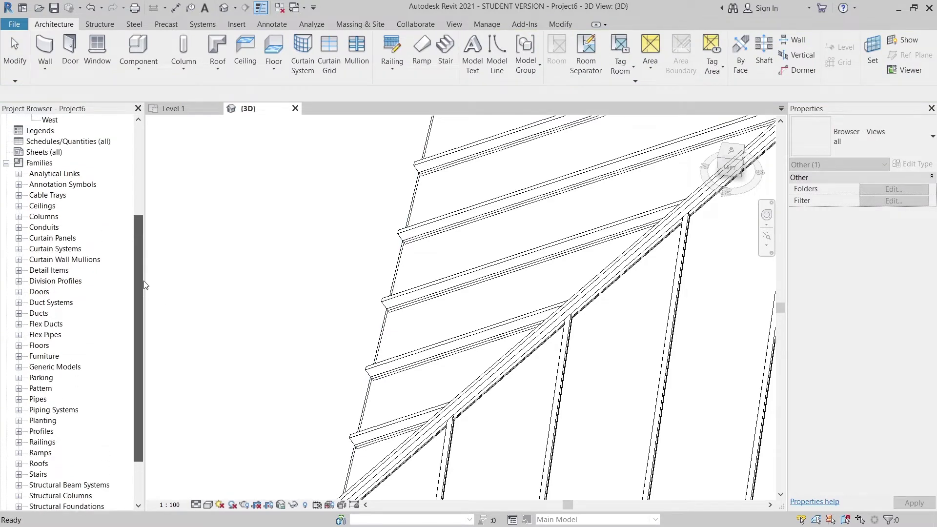
left_click(19, 259)
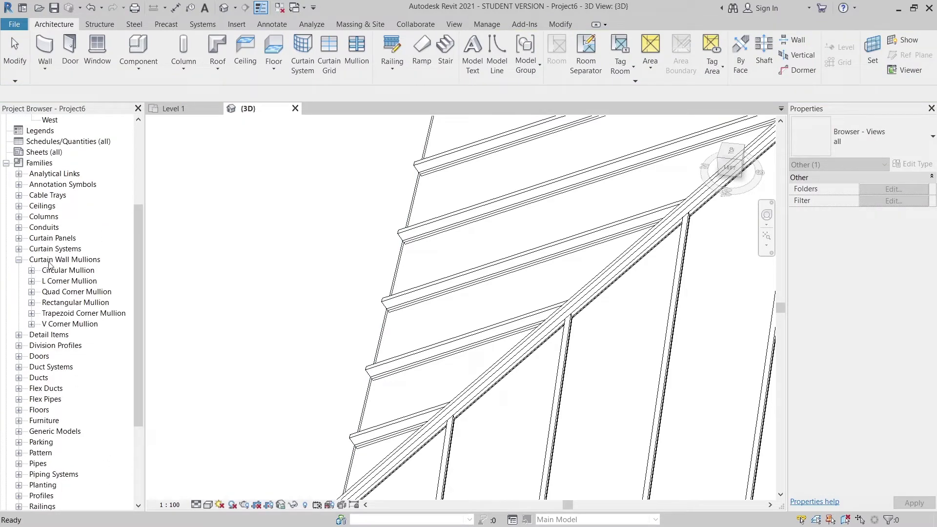
left_click(32, 303)
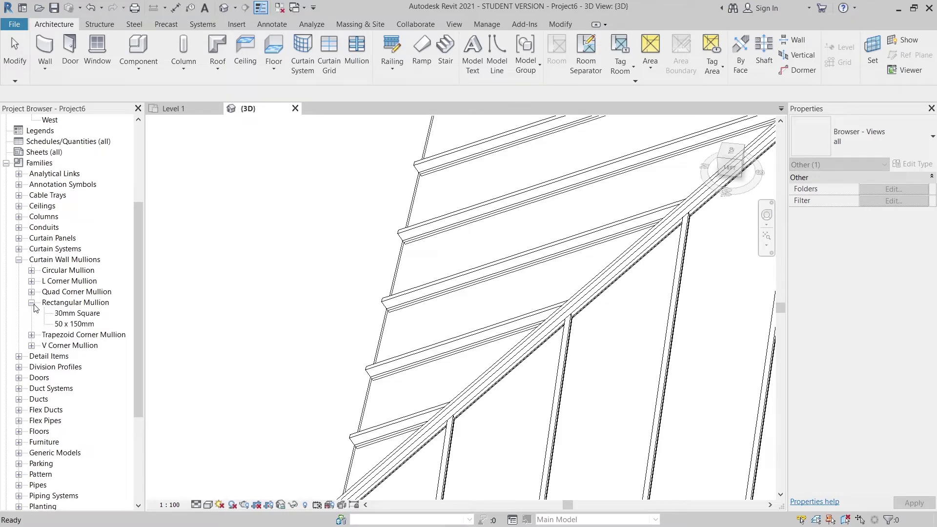
double_click(74, 324)
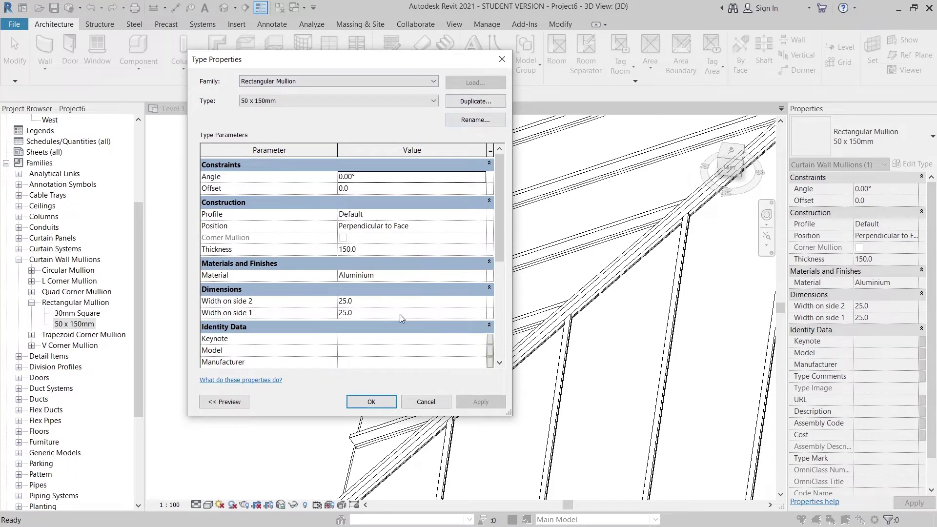
- Set the mullion Thickness to 200 and both side widths to 50, and apply
left_click(374, 253)
type("200")
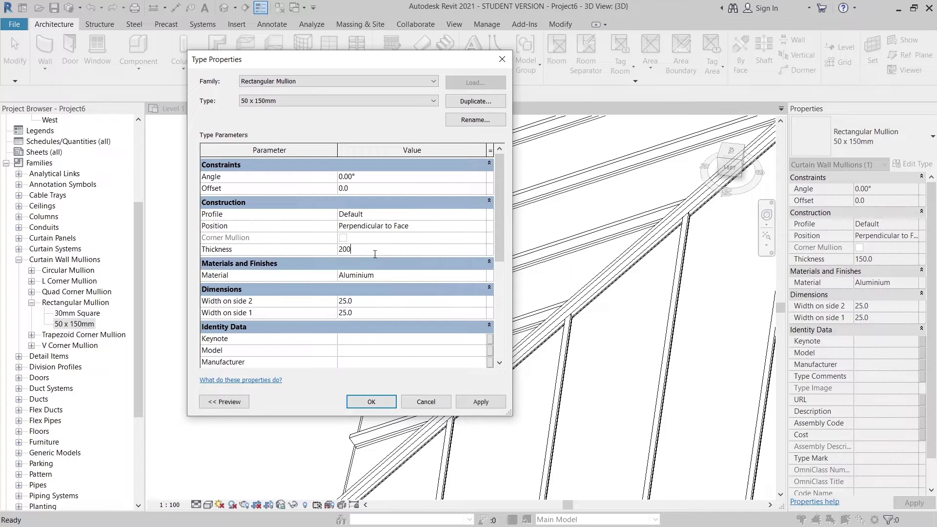
left_click(363, 301)
type("50")
left_click(358, 315)
key("Return")
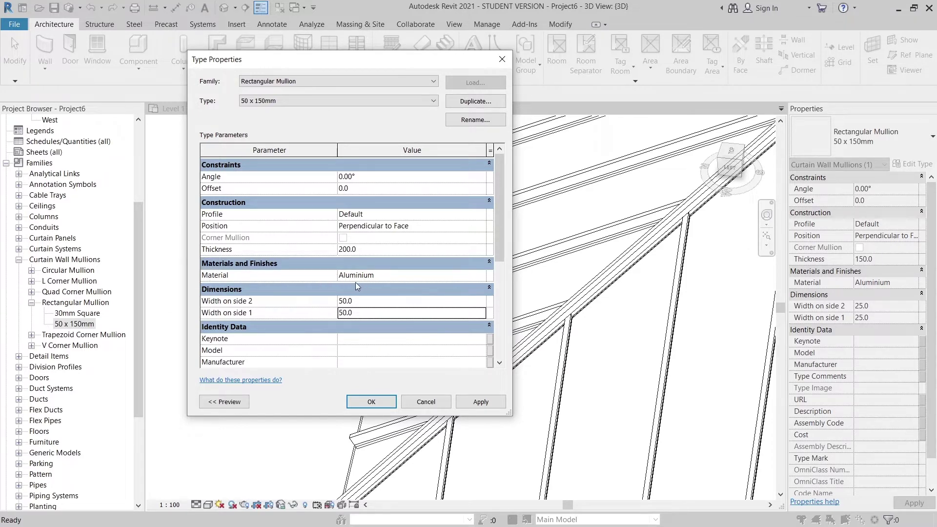
left_click(471, 401)
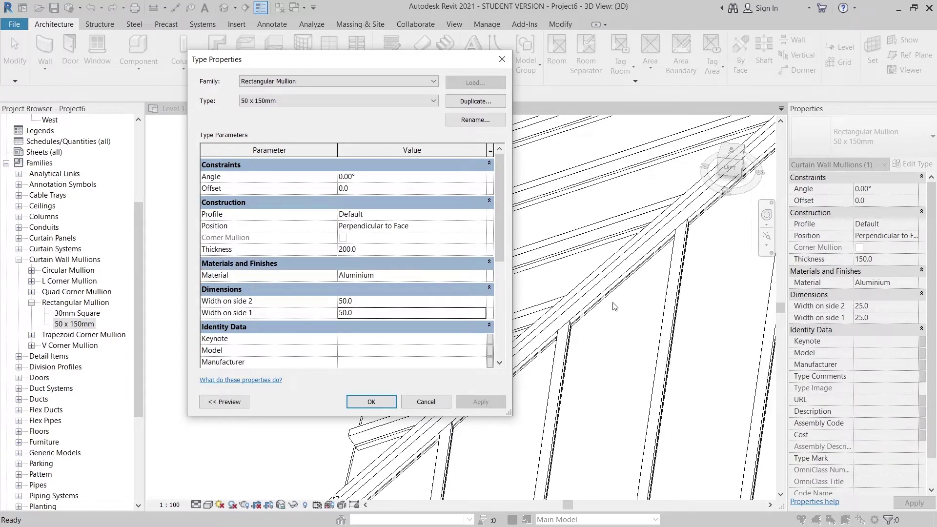
- Confirm the mullion type changes and zoom in to check the thicker mullions
left_click(418, 398)
scroll(461, 384, "down", 2)
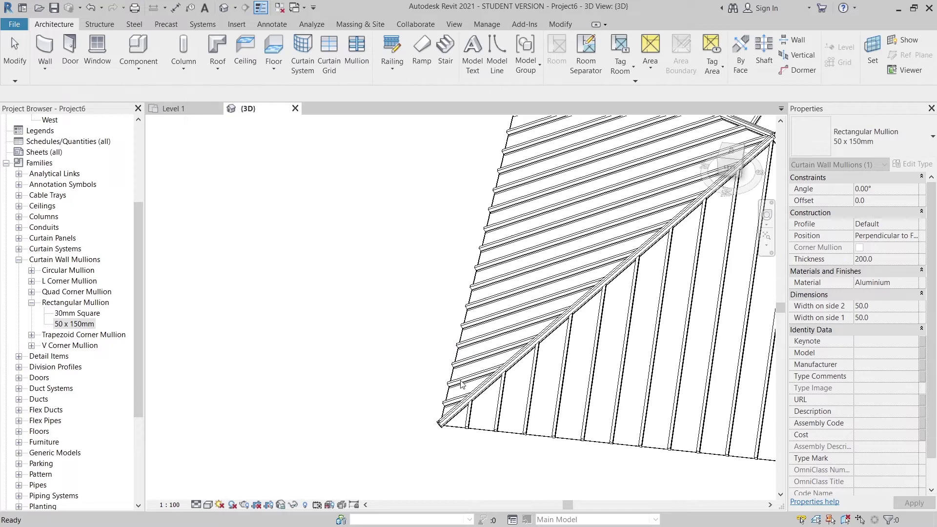
scroll(551, 413, "down", 2)
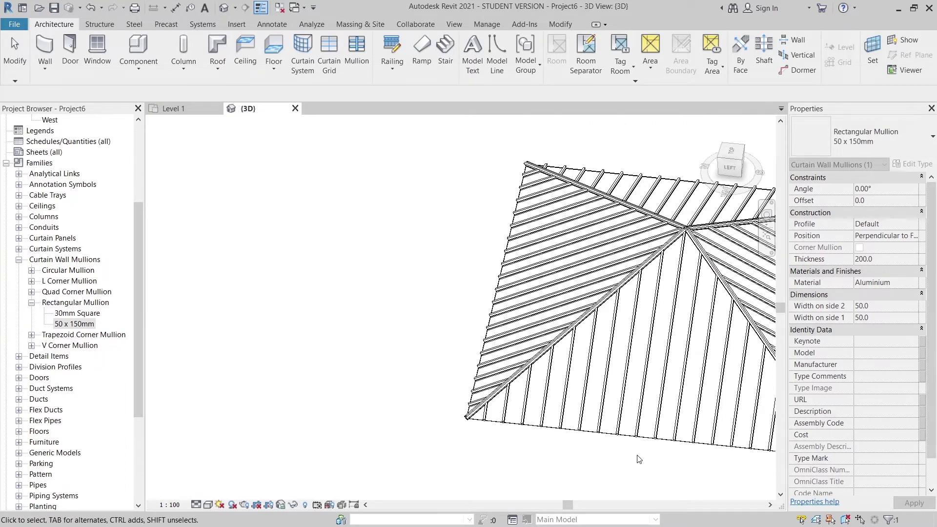
scroll(648, 464, "up", 2)
scroll(647, 464, "up", 2)
scroll(546, 444, "up", 1)
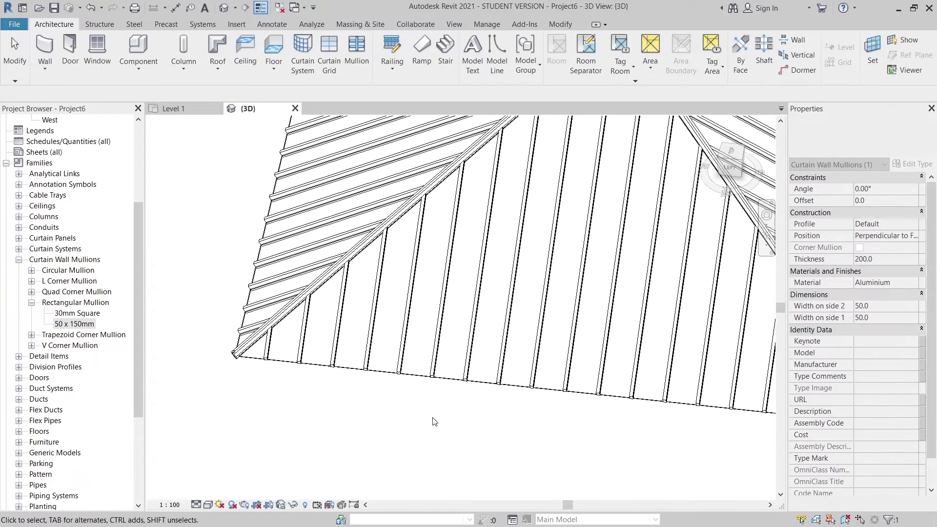
scroll(452, 426, "up", 2)
scroll(273, 400, "up", 1)
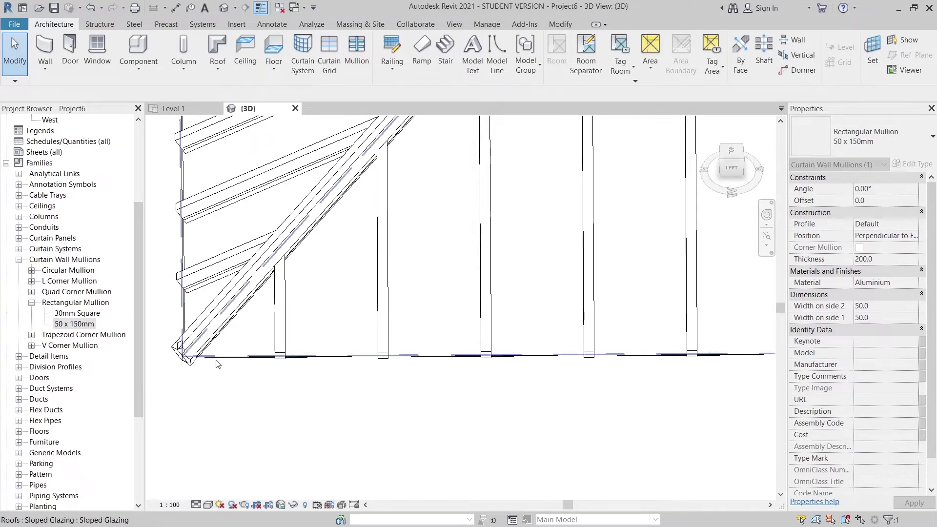
scroll(226, 372, "up", 1)
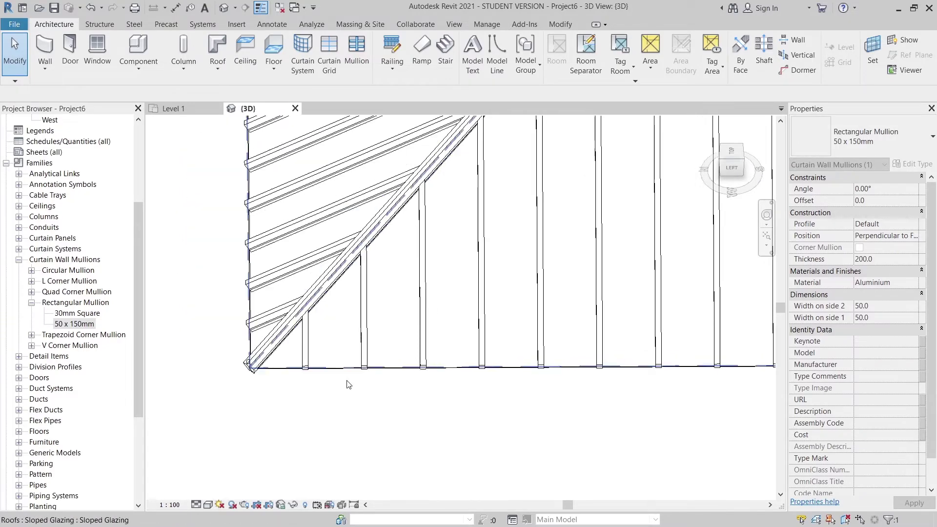
- Orbit the glazed roof, then switch to the ViewCube TOP view
mouse_move(348, 385)
middle_mouse_down("shift")
mouse_move(387, 411)
mouse_move(411, 403)
mouse_move(324, 387)
middle_mouse_up("shift")
scroll(400, 407, "down", 5)
scroll(300, 336, "up", 2)
scroll(305, 394, "down", 2)
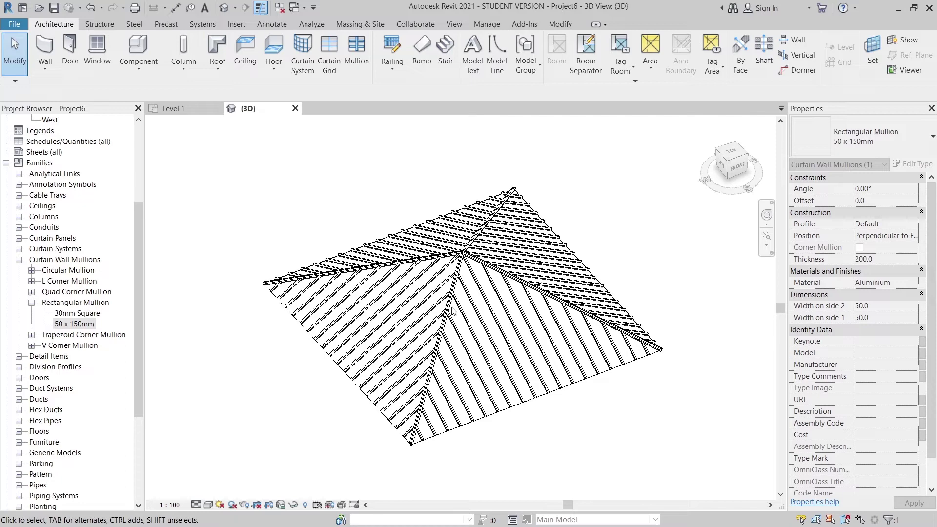
mouse_move(730, 157)
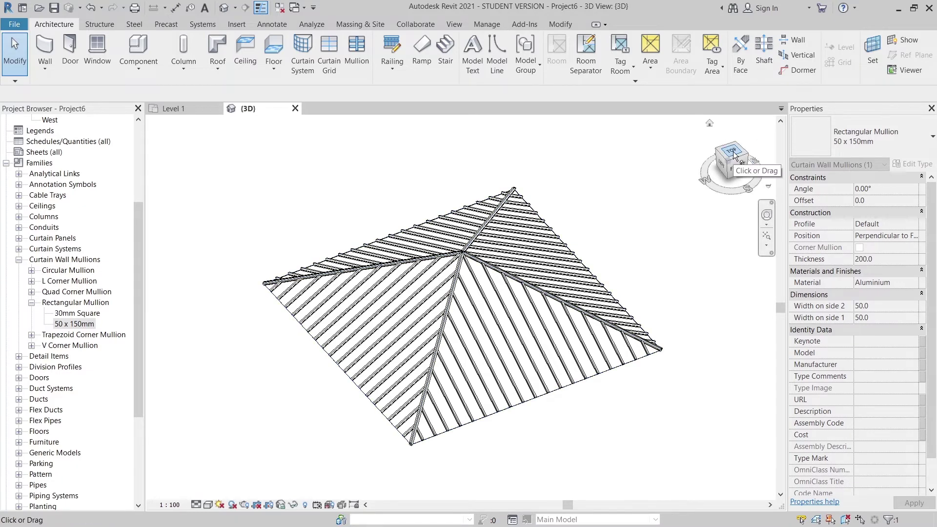
left_click(733, 152)
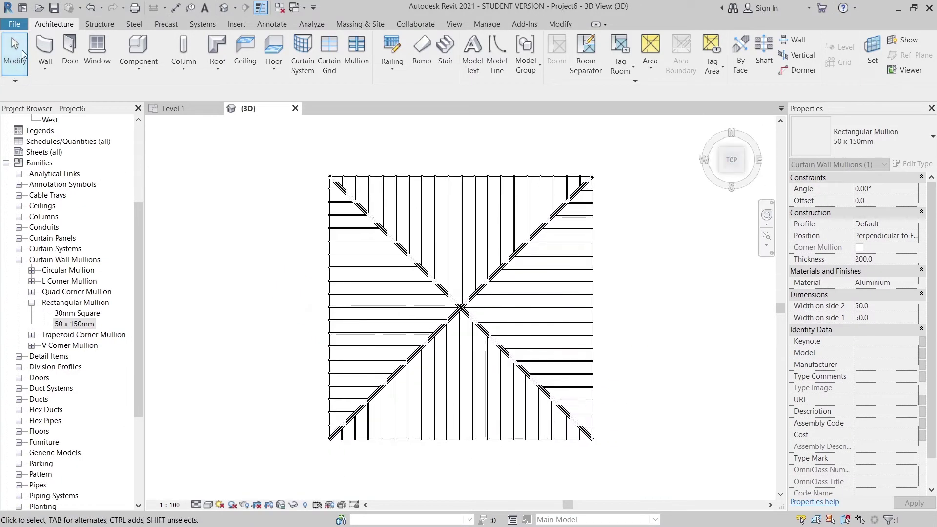
- Create an in-place Generic Models family named Generic Models 1 with Model In-Place
left_click(129, 77)
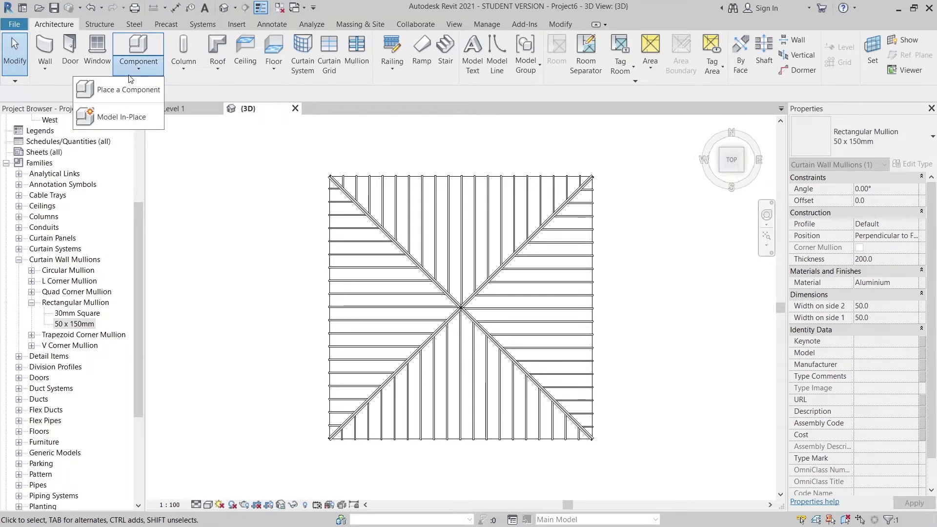
left_click(104, 123)
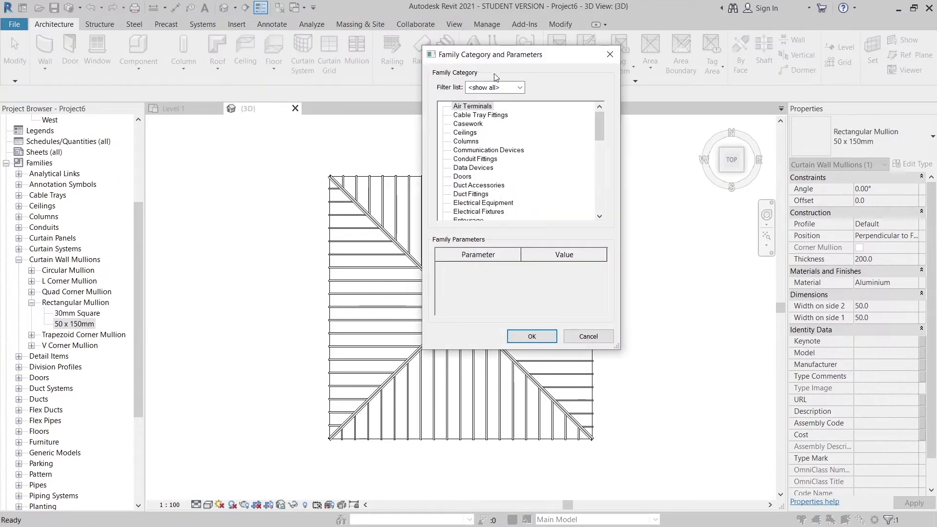
mouse_move(466, 125)
left_mouse_down()
mouse_move(460, 171)
mouse_move(457, 161)
left_mouse_up()
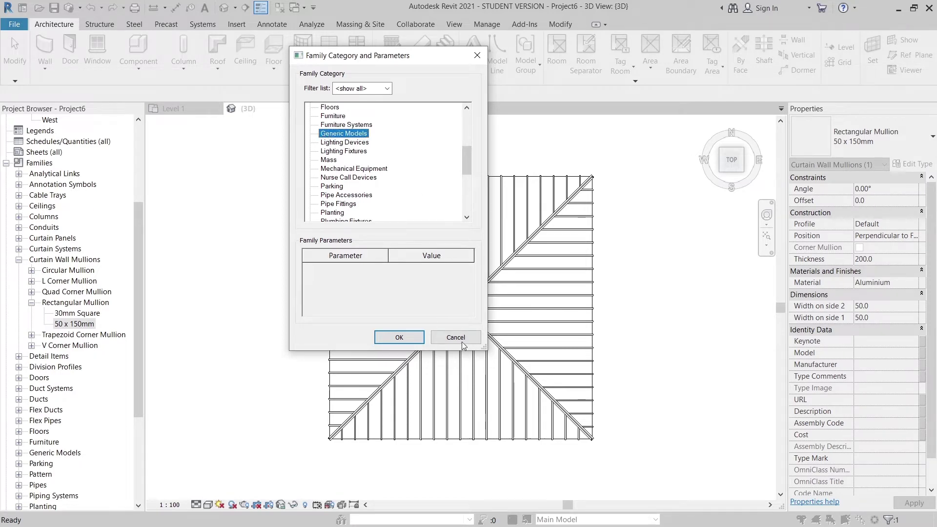
left_click(399, 337)
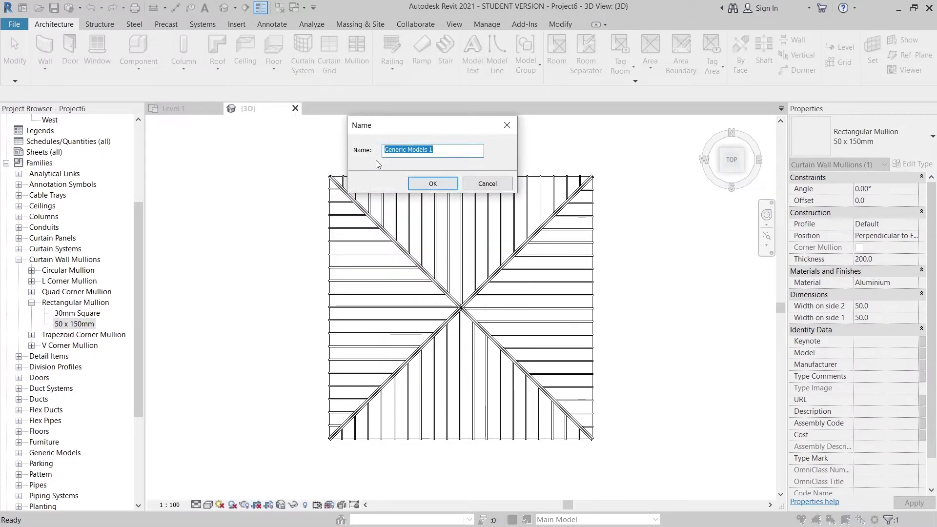
left_click(434, 188)
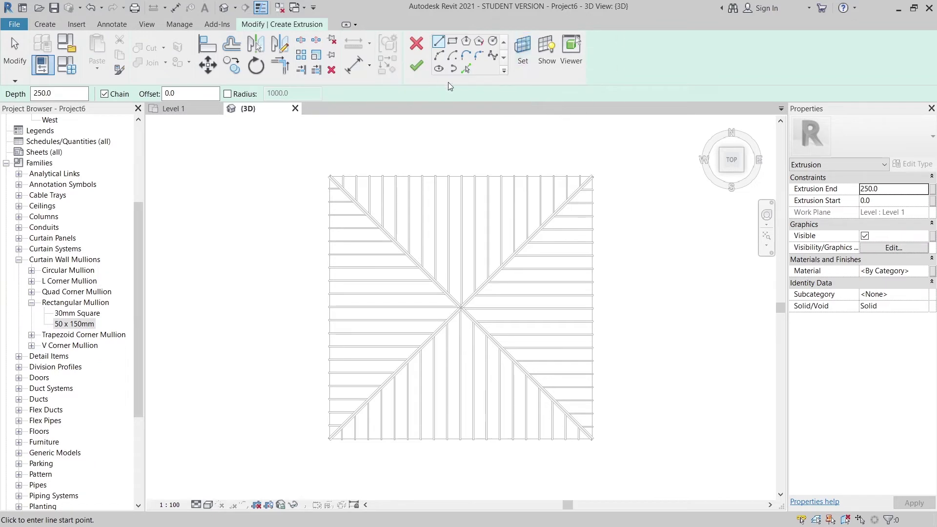
- Use the Rectangle sketch tool at offset 120 and snap a first corner to the outer mullion end
left_click(452, 42)
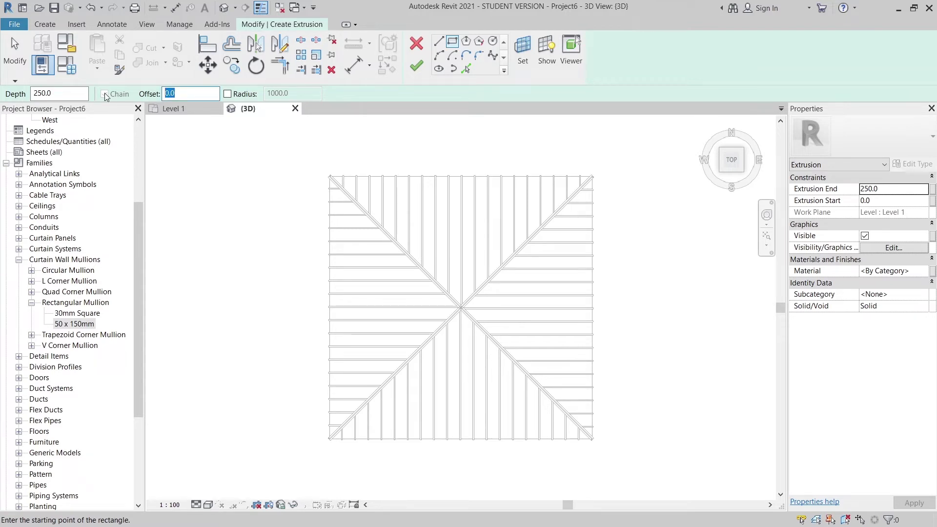
scroll(335, 188, "up", 2)
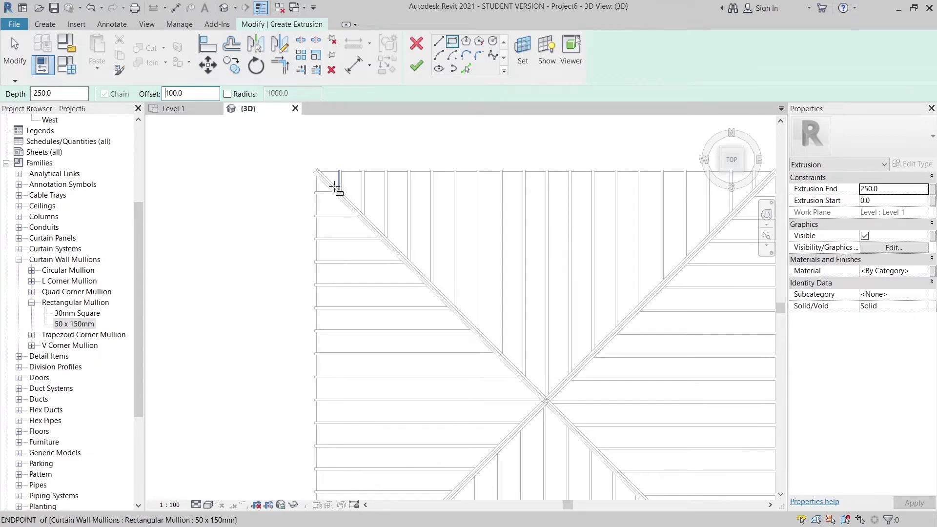
scroll(309, 167, "up", 2)
scroll(305, 159, "up", 2)
scroll(315, 234, "up", 2)
scroll(315, 235, "up", 2)
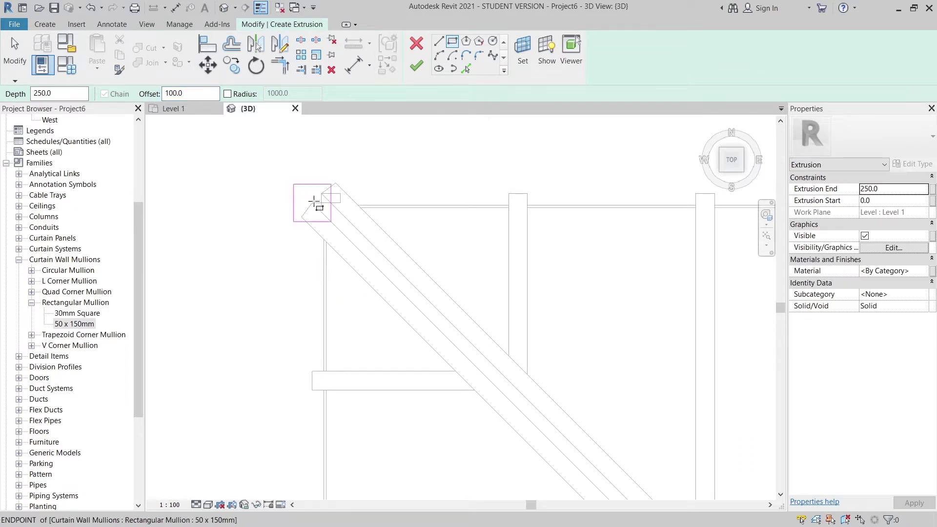
left_click(313, 201)
key("Escape")
key("Escape")
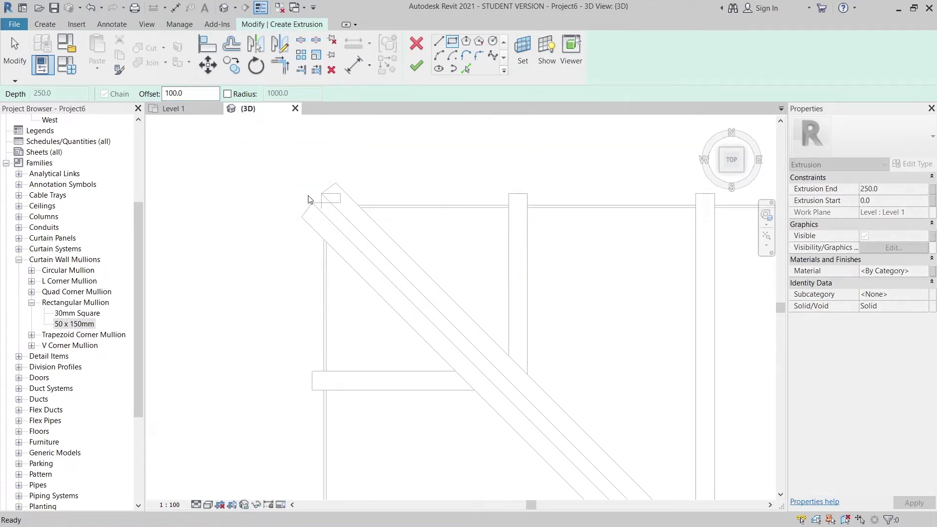
left_click(321, 194)
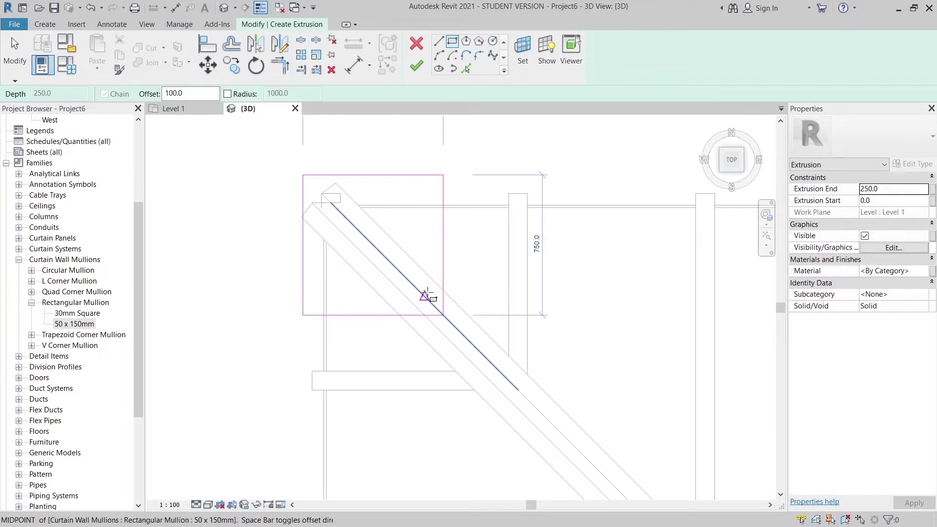
key("Escape")
key("Escape")
type("120")
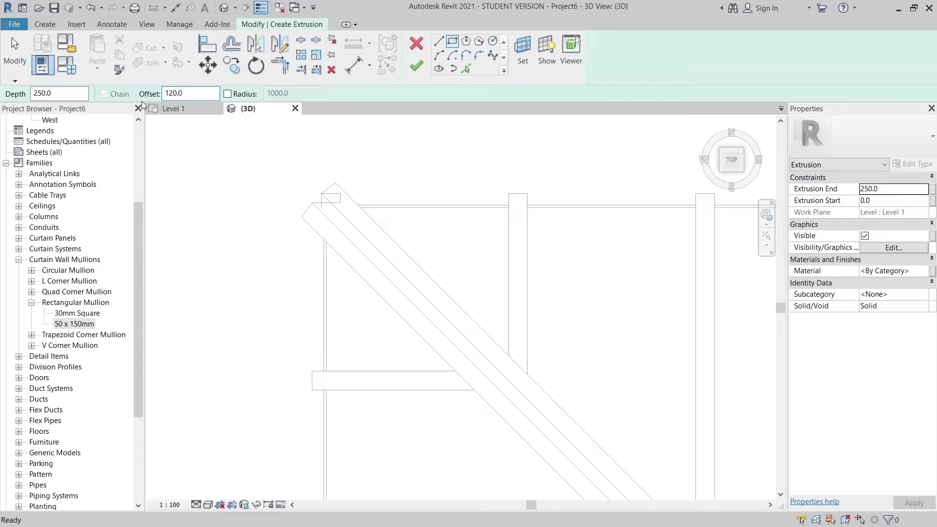
left_click(335, 183)
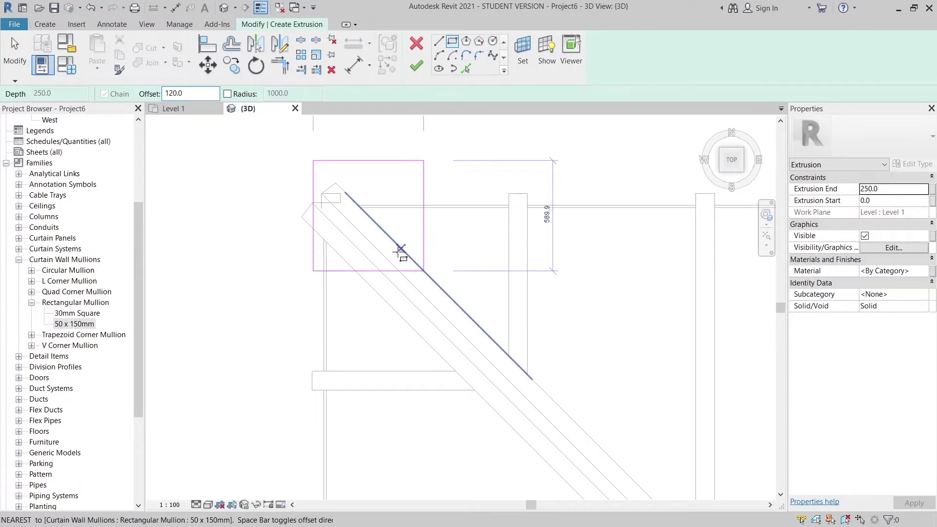
key("Escape")
key("Escape")
left_click(321, 194)
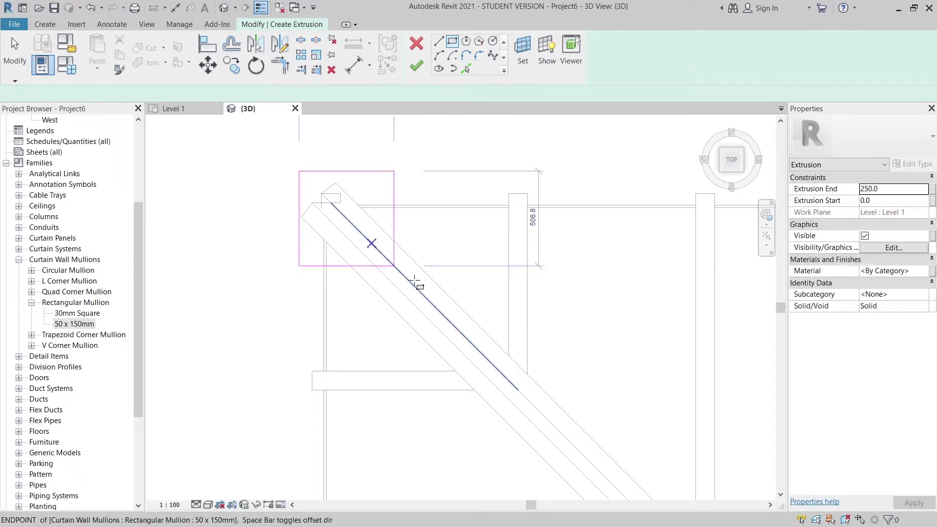
- Complete the offset rectangle with its far corner at the lower-right roof corner
scroll(424, 293, "down", 4)
scroll(482, 325, "down", 2)
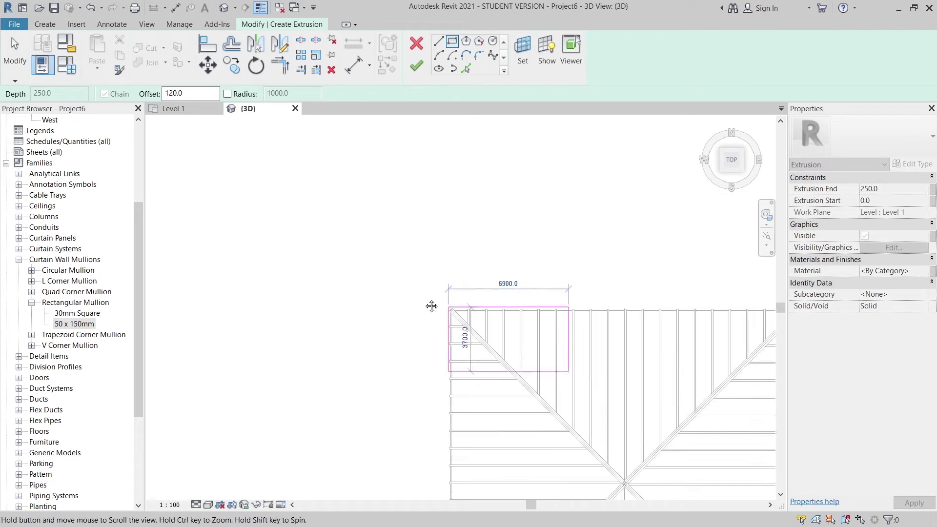
scroll(561, 403, "down", 2)
scroll(554, 330, "down", 2)
scroll(558, 397, "up", 4)
scroll(558, 398, "up", 2)
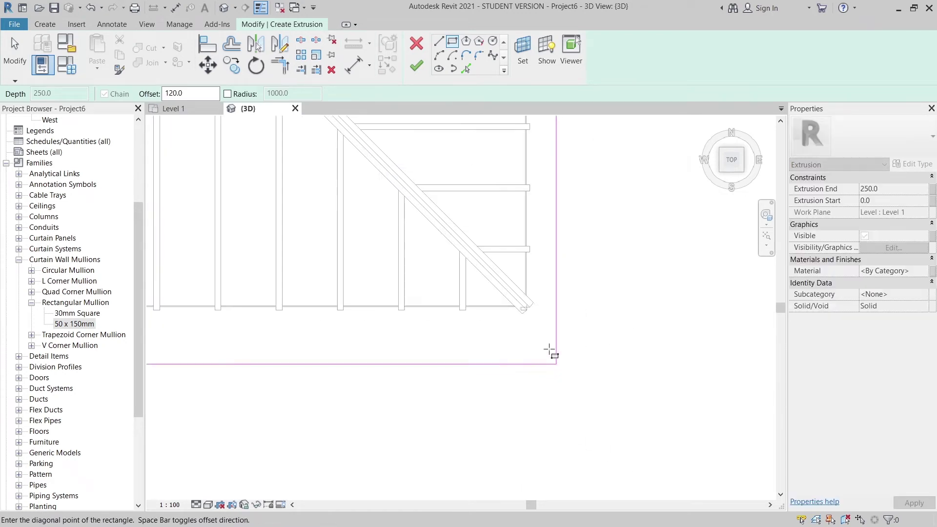
scroll(550, 352, "up", 2)
scroll(508, 288, "up", 1)
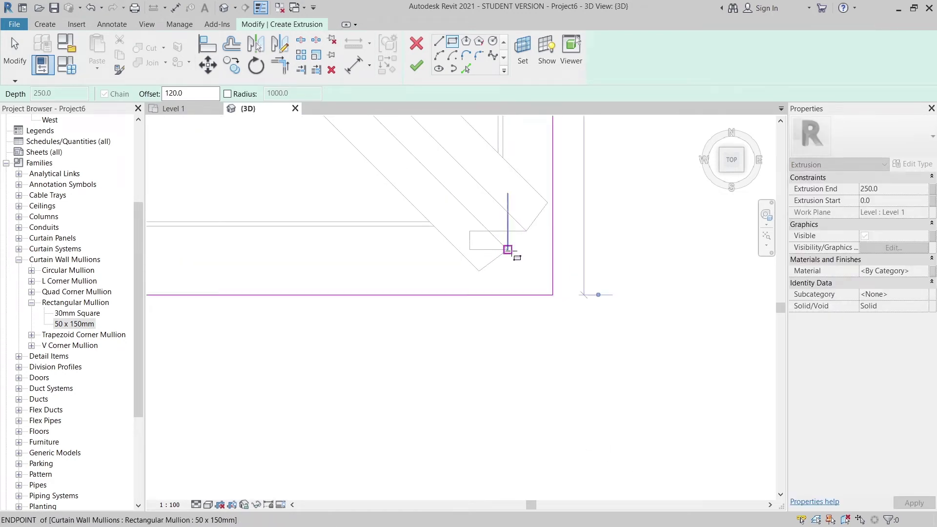
left_click(507, 250)
- Draw a rectangle from the lower-right to the top-left roof corner, then stop sketching
scroll(611, 266, "down", 1)
scroll(650, 351, "down", 1)
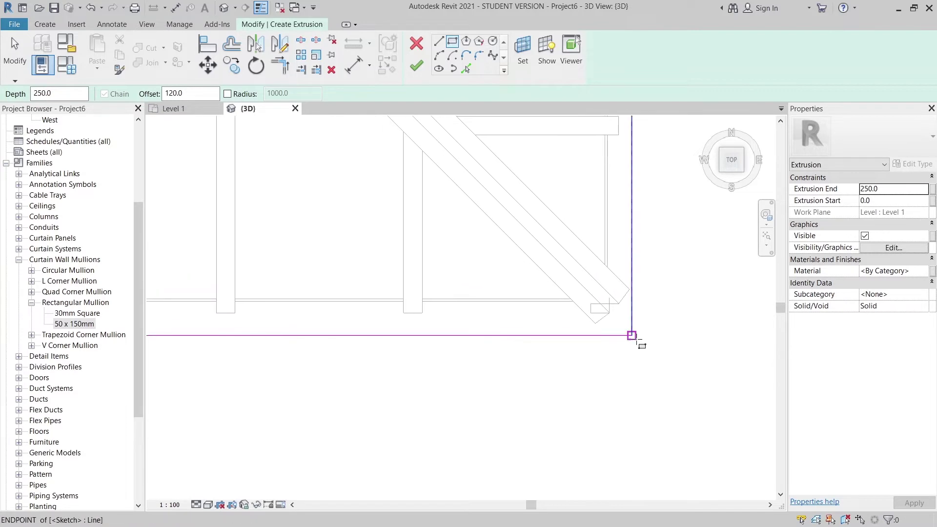
left_click(631, 335)
scroll(452, 307, "down", 3)
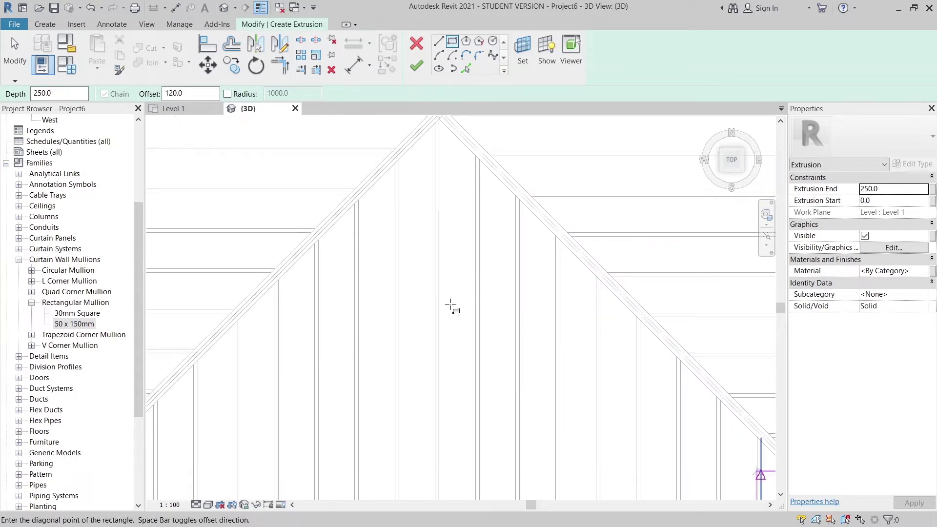
scroll(403, 266, "down", 3)
scroll(397, 283, "down", 2)
scroll(394, 204, "up", 4)
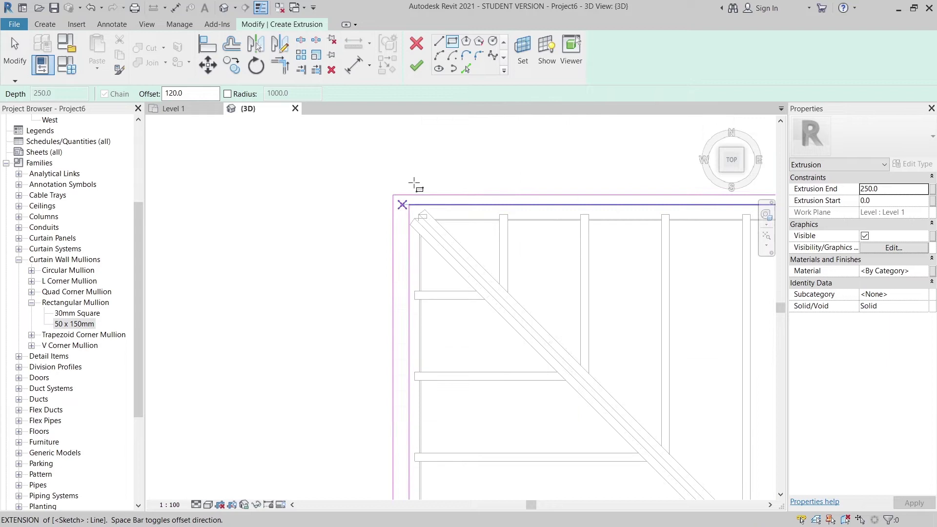
left_click(408, 204)
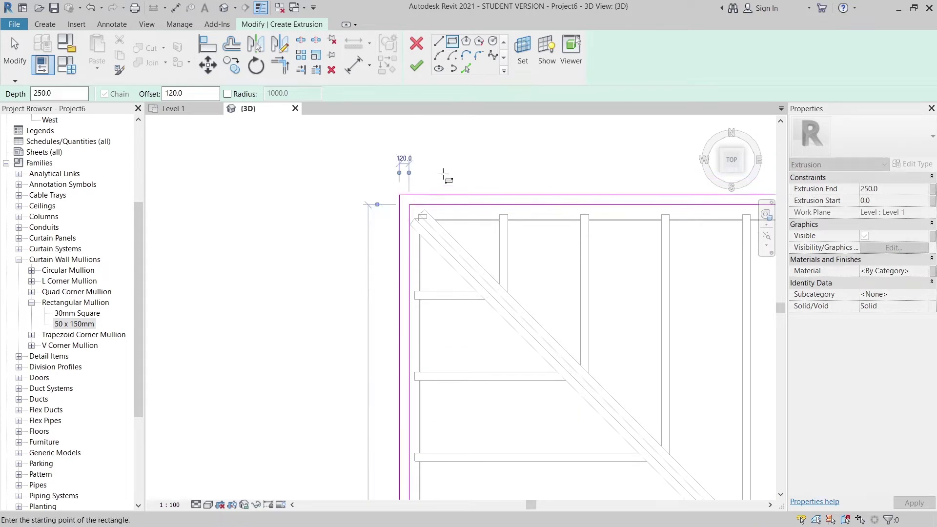
key("Escape")
key("Escape")
scroll(466, 180, "down", 2)
scroll(429, 176, "down", 2)
scroll(454, 147, "down", 2)
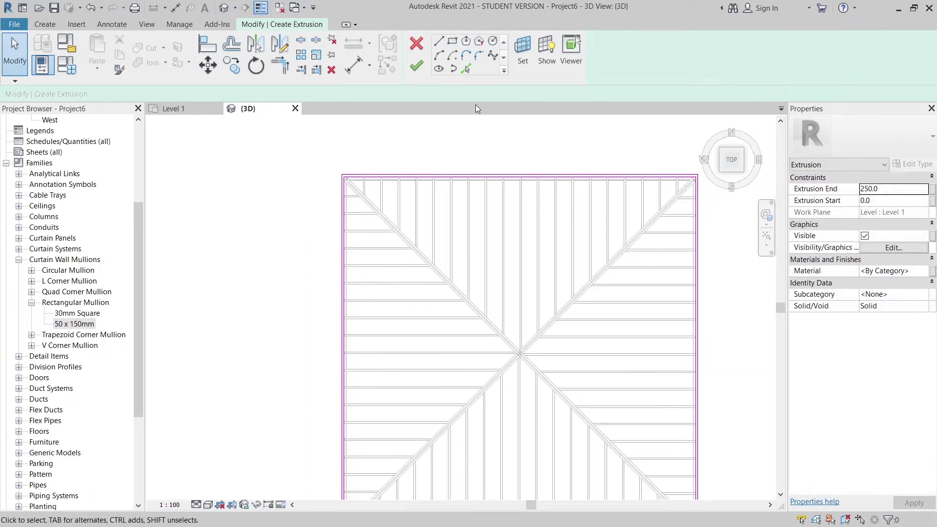
- Finish the sketch into an extrusion and orbit to inspect it from the front
left_click(416, 67)
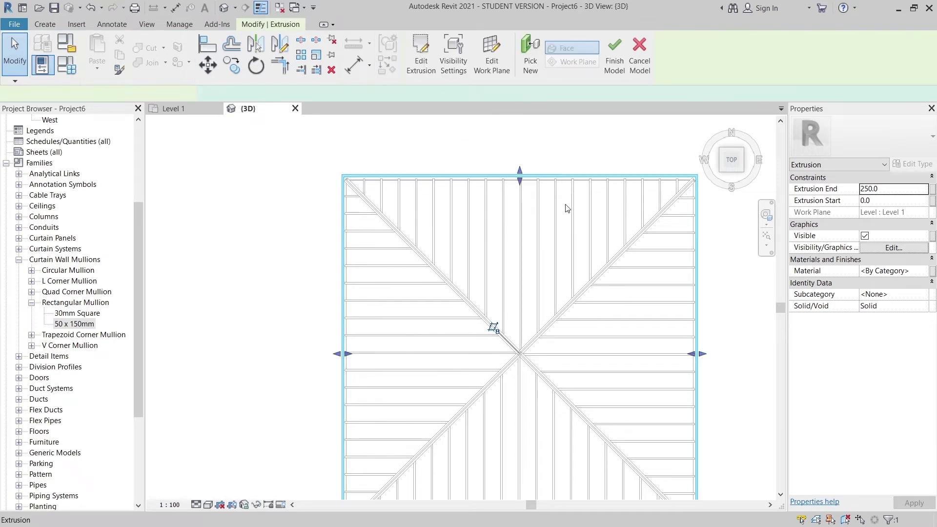
scroll(568, 293, "down", 3)
mouse_move(469, 285)
middle_mouse_down("shift")
mouse_move(532, 372)
mouse_move(619, 356)
mouse_move(520, 379)
middle_mouse_up("shift")
scroll(360, 288, "up", 2)
scroll(449, 345, "up", 2)
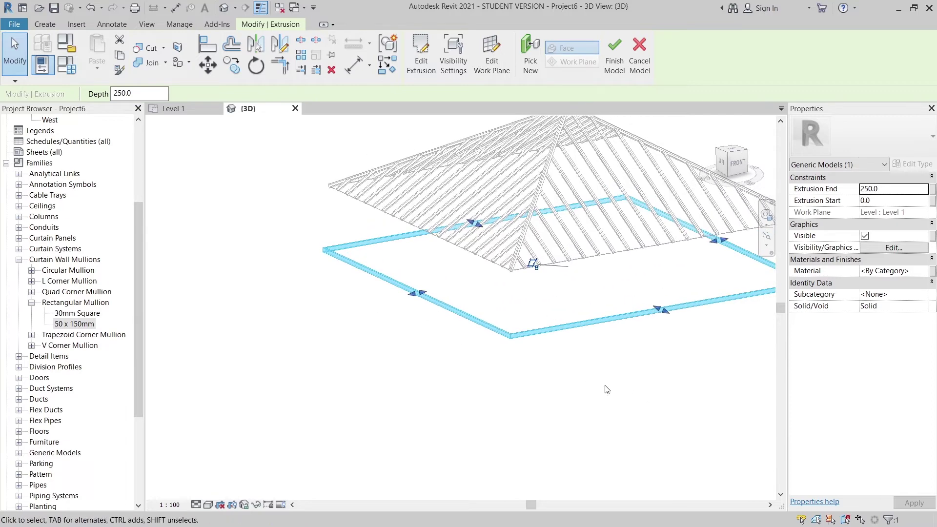
scroll(607, 389, "down", 2)
middle_click_drag(580, 364, 634, 341, "shift")
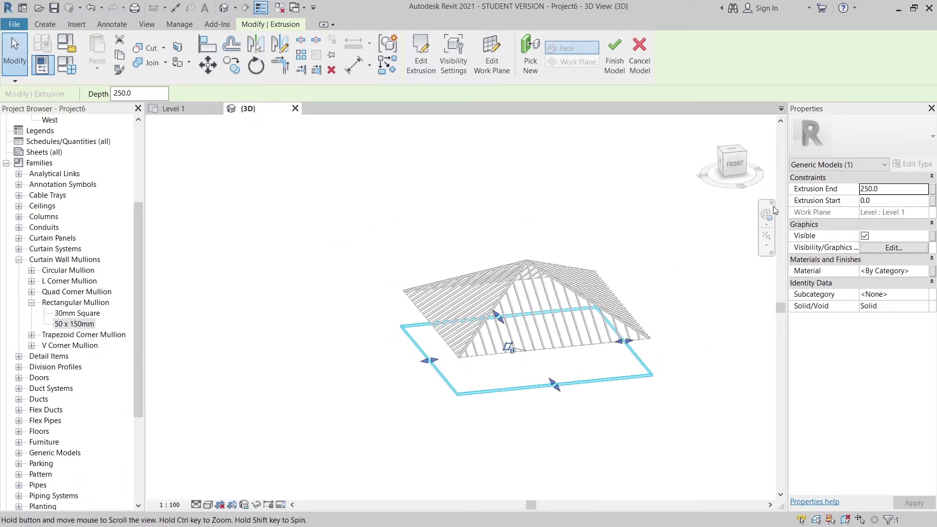
left_click(737, 166)
middle_click_drag(513, 372, 515, 439, "shift")
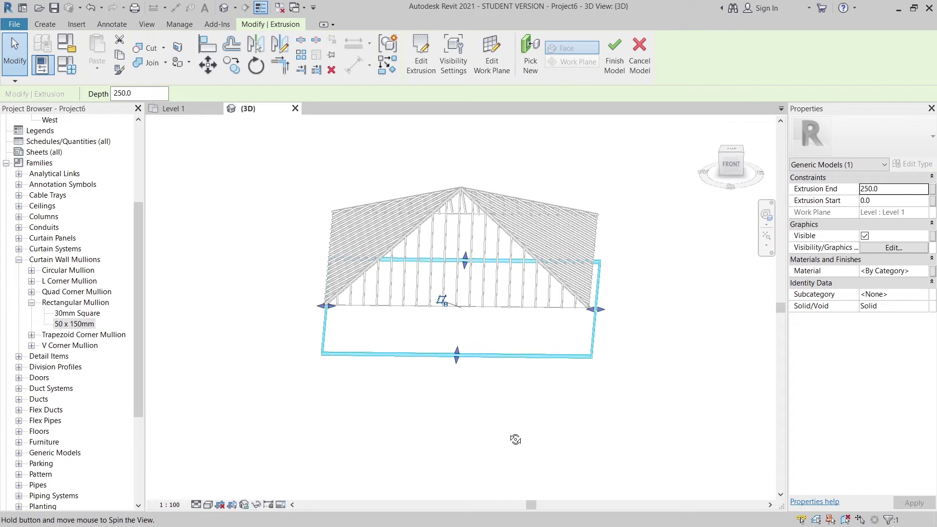
- Drag the extrusion's top and bottom handles to form a thin slab at the mullion base
left_click(497, 366)
left_click(486, 314)
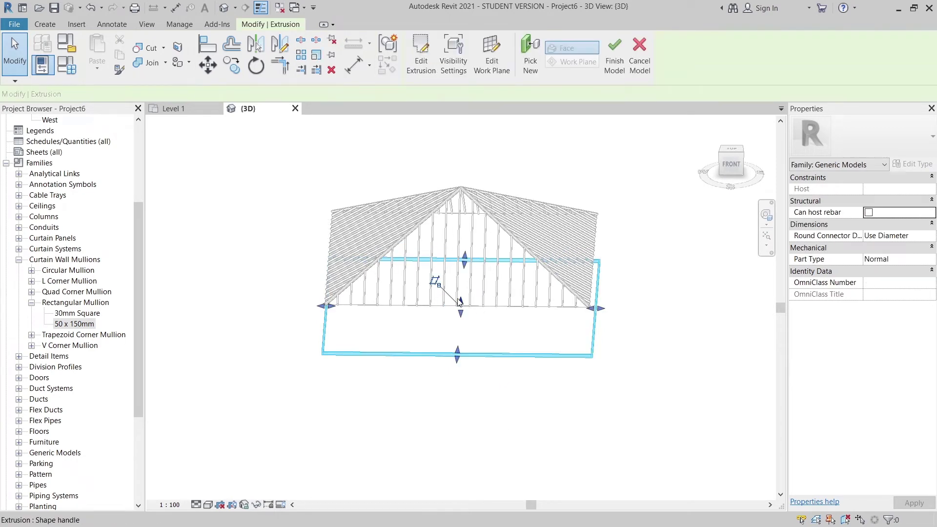
left_click_drag(461, 300, 463, 240)
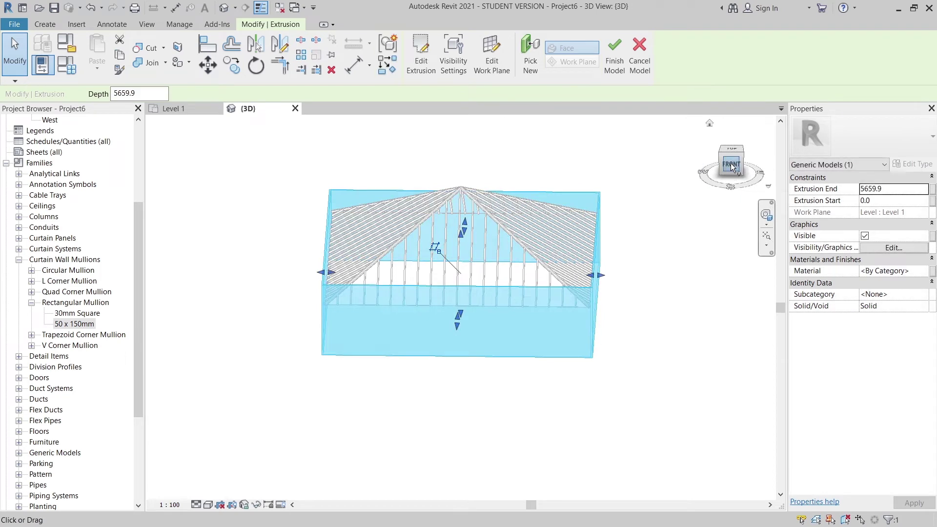
left_click(731, 166)
scroll(486, 267, "up", 3)
scroll(449, 225, "up", 2)
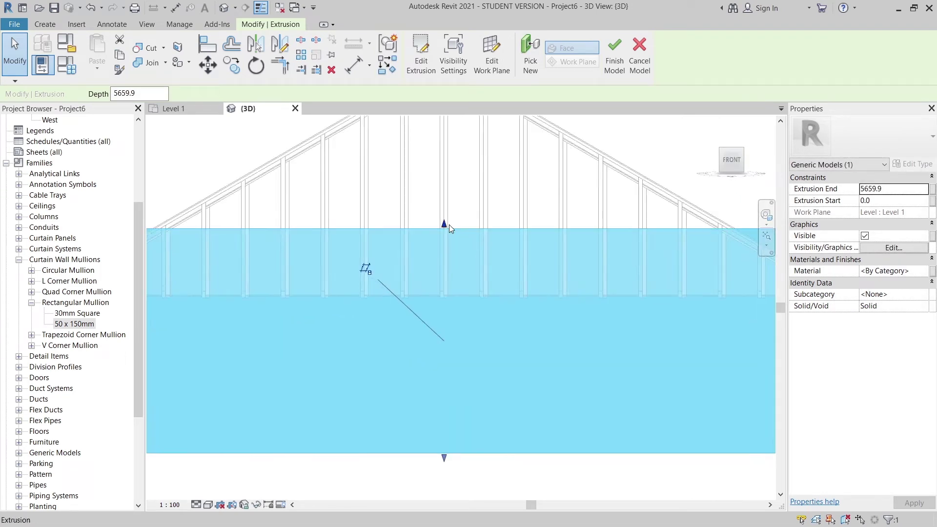
left_click_drag(449, 225, 451, 300)
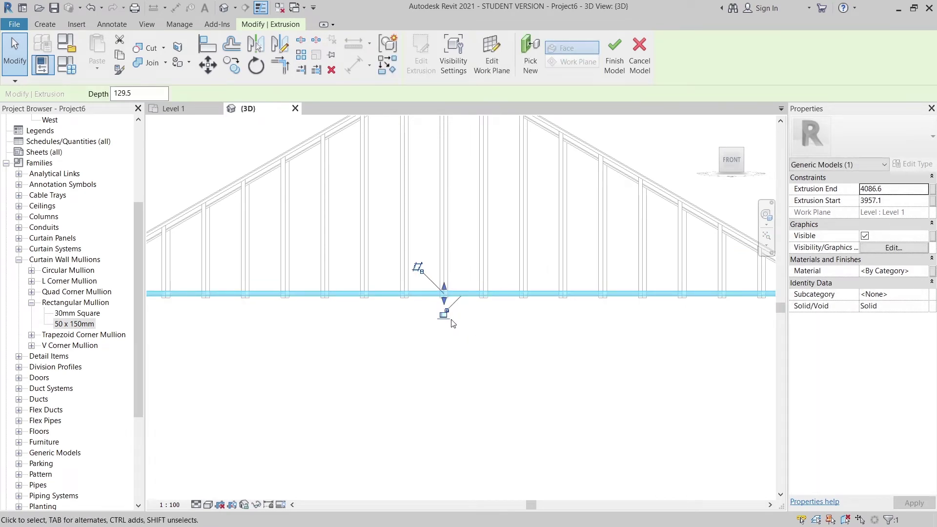
scroll(440, 320, "up", 5)
left_click_drag(454, 274, 455, 277)
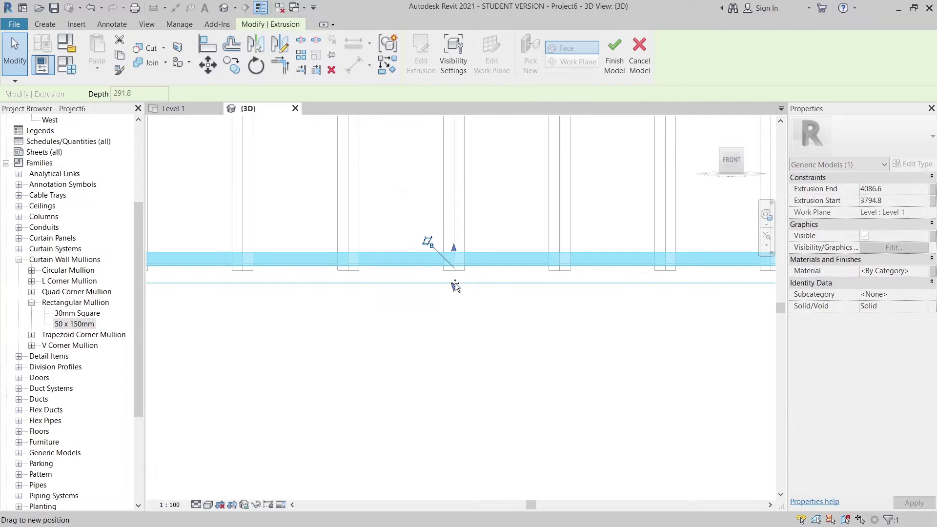
left_click(458, 317)
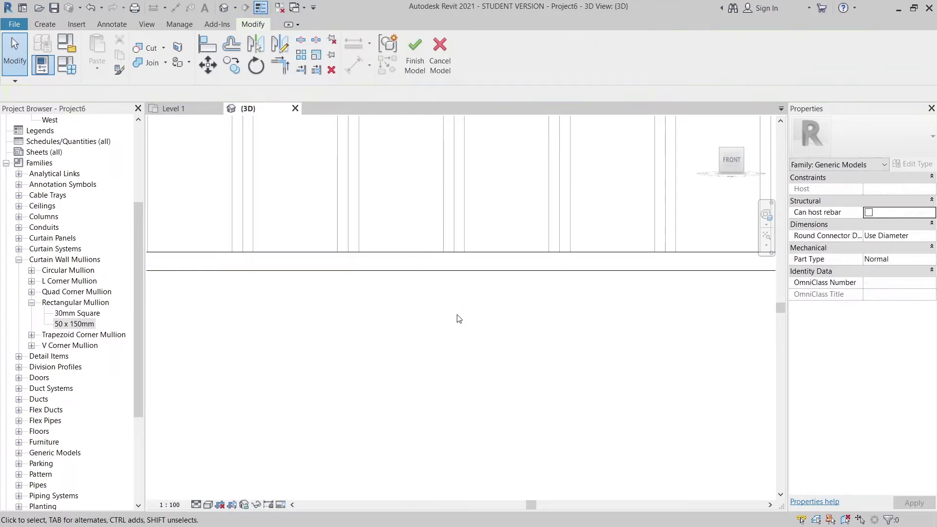
- Orbit and pan the 3D view to show the whole glazed roof with its eave slab
scroll(449, 341, "down", 5)
mouse_move(439, 360)
middle_mouse_down("shift")
mouse_move(425, 378)
mouse_move(424, 424)
mouse_move(422, 275)
middle_mouse_up("shift")
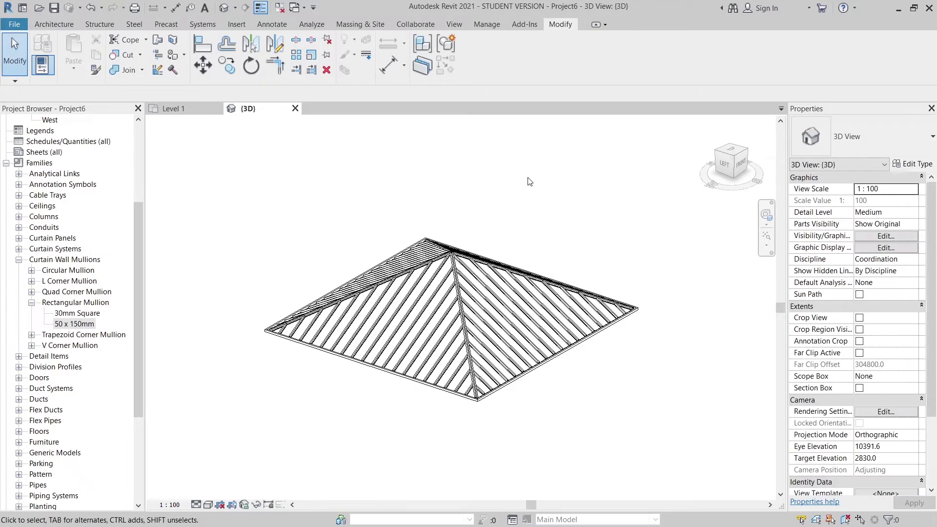
mouse_move(530, 182)
middle_mouse_down("shift")
mouse_move(556, 222)
mouse_move(537, 341)
mouse_move(583, 163)
mouse_move(472, 398)
mouse_move(573, 359)
middle_mouse_up("shift")
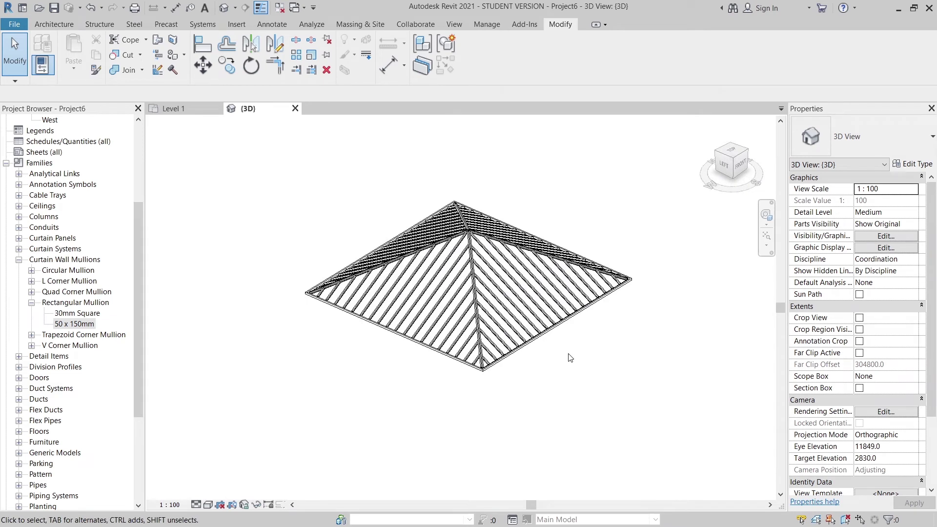
scroll(568, 359, "down", 2)
mouse_move(568, 359)
middle_mouse_down()
mouse_move(534, 382)
mouse_move(540, 408)
mouse_move(528, 411)
middle_mouse_up()
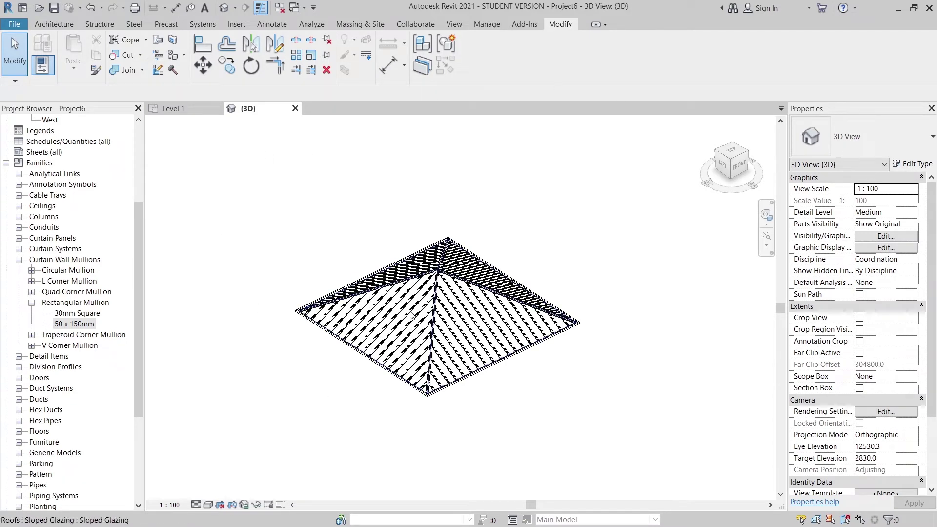
- Paste a copy of the sloped glazing roof aligned in the same place
left_click(439, 330)
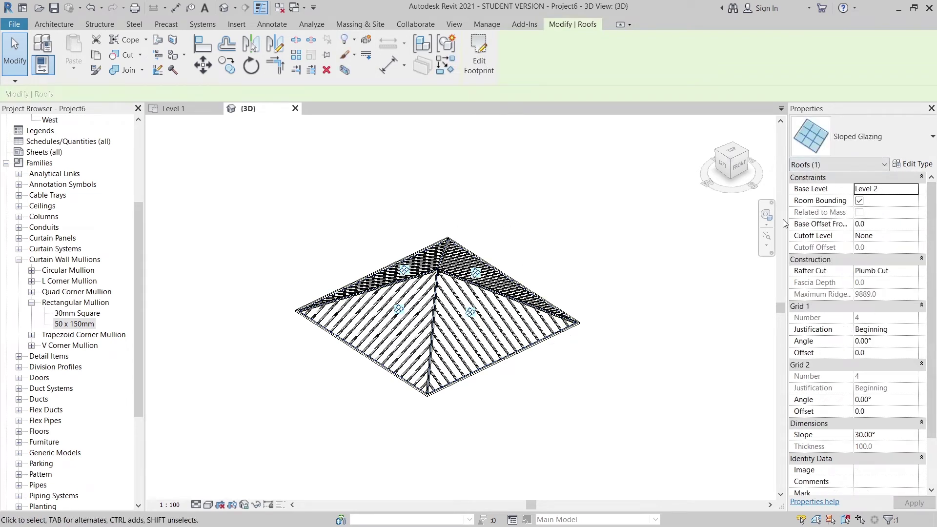
left_click(80, 76)
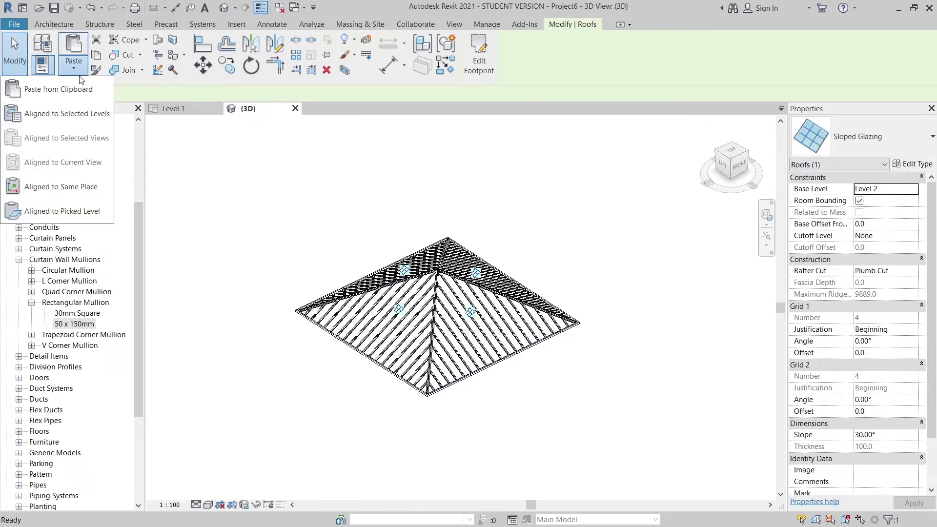
left_click(84, 197)
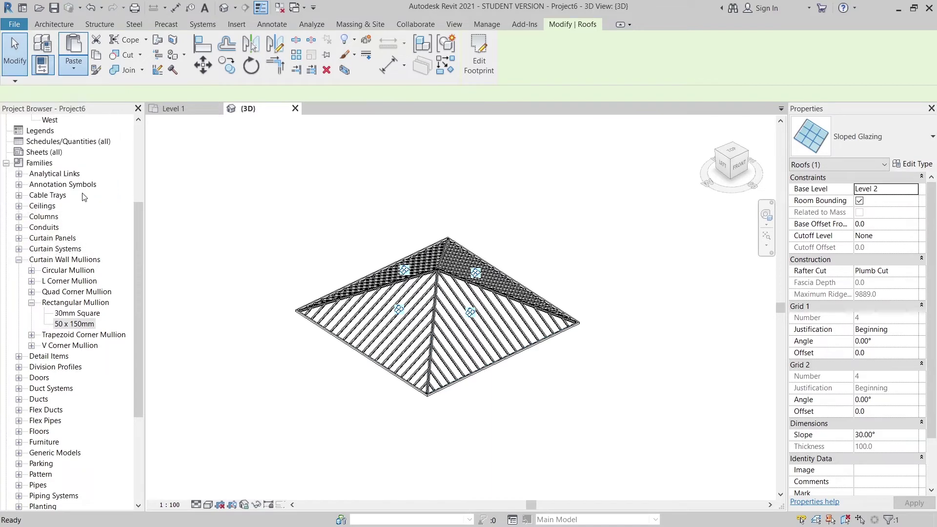
- Switch the copy to Basic Roof Generic - 125mm and view it from the top
left_click(915, 133)
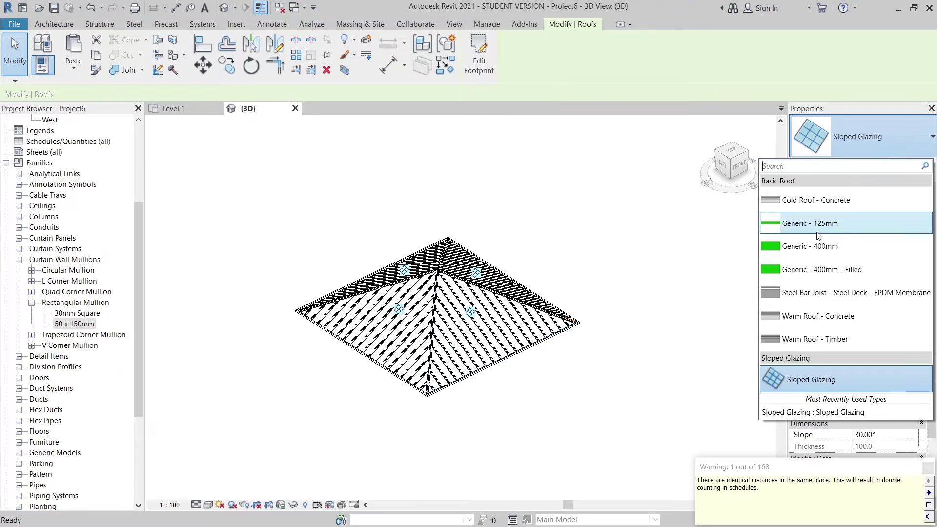
left_click(818, 236)
mouse_move(539, 356)
middle_mouse_down("shift")
mouse_move(448, 221)
mouse_move(417, 220)
mouse_move(689, 141)
middle_mouse_up("shift")
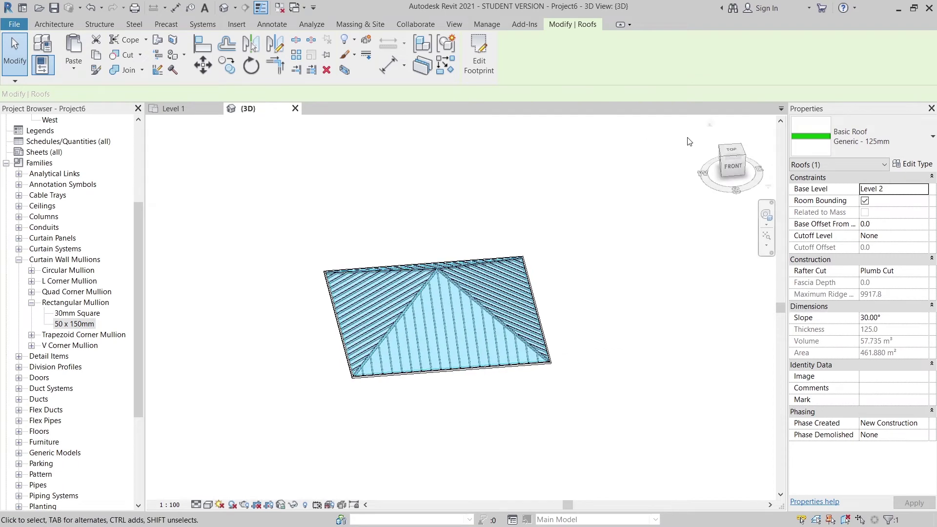
left_click(732, 148)
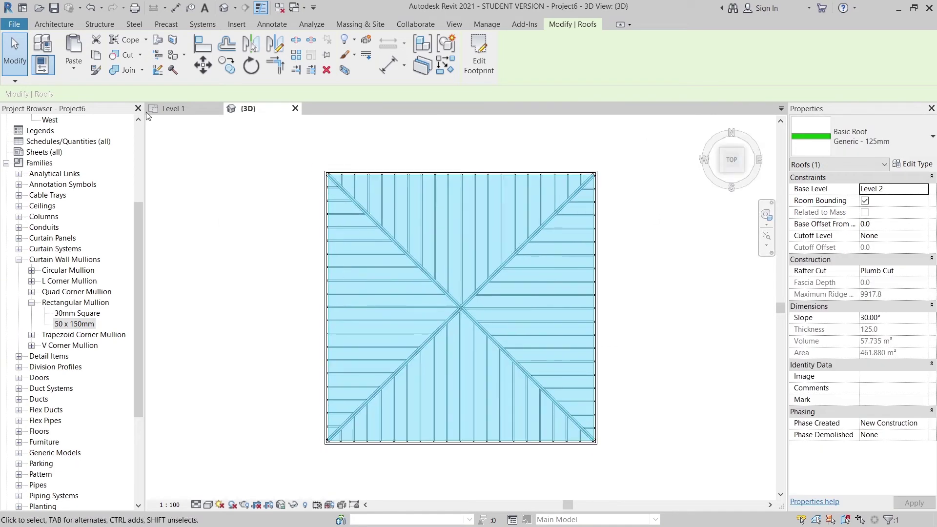
- Reopen the roof footprint and start a rectangle boundary, offset 200, at the frame's top-left corner
left_click(481, 71)
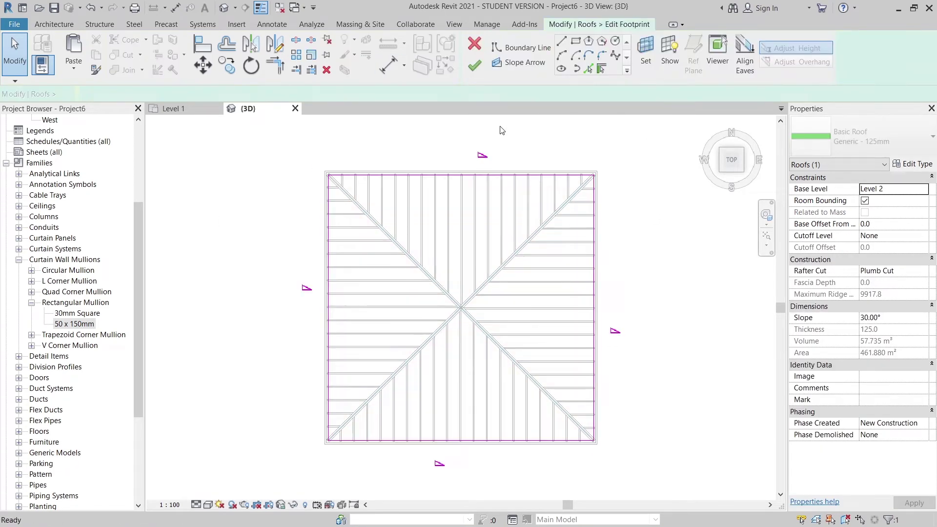
left_click(576, 43)
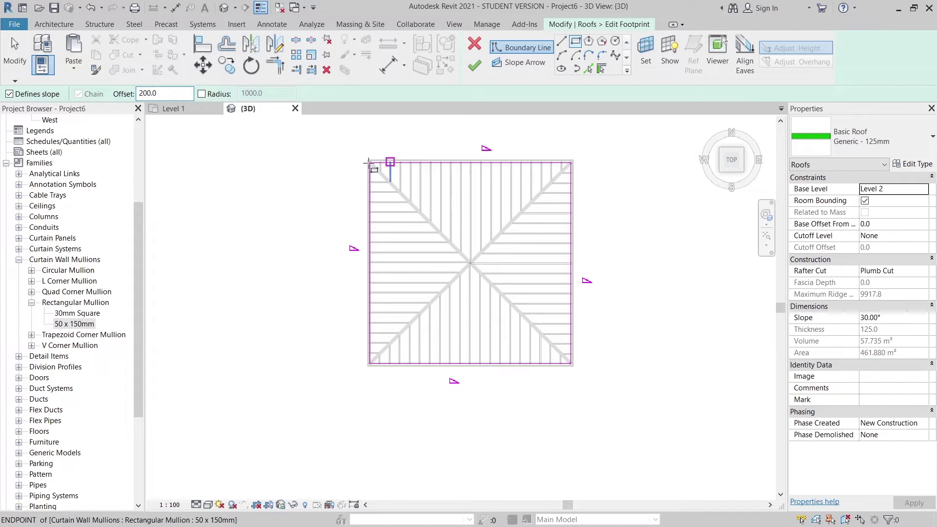
scroll(369, 163, "up", 3)
scroll(408, 121, "up", 3)
scroll(412, 122, "up", 1)
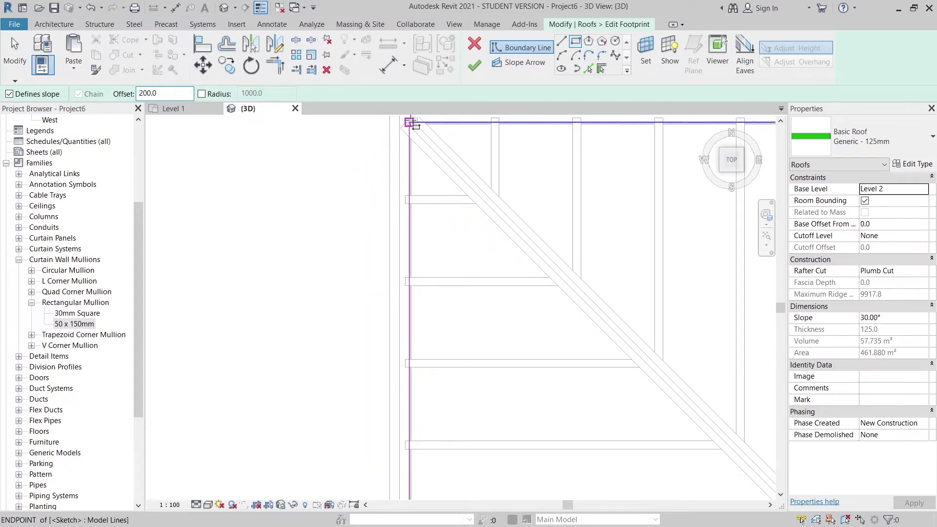
left_click(411, 122)
scroll(487, 192, "down", 2)
scroll(487, 193, "down", 2)
- Complete the offset-200 rectangle at the frame's bottom-right corner and stop drawing boundary lines
mouse_move(756, 398)
middle_mouse_down()
mouse_move(543, 340)
mouse_move(551, 349)
middle_mouse_up()
scroll(521, 351, "up", 2)
scroll(491, 318, "up", 2)
scroll(409, 250, "up", 2)
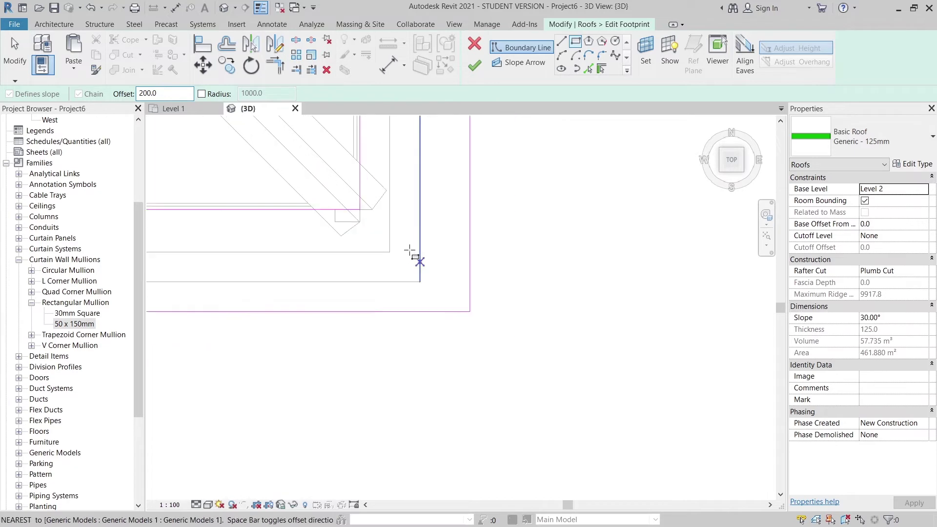
left_click(360, 209)
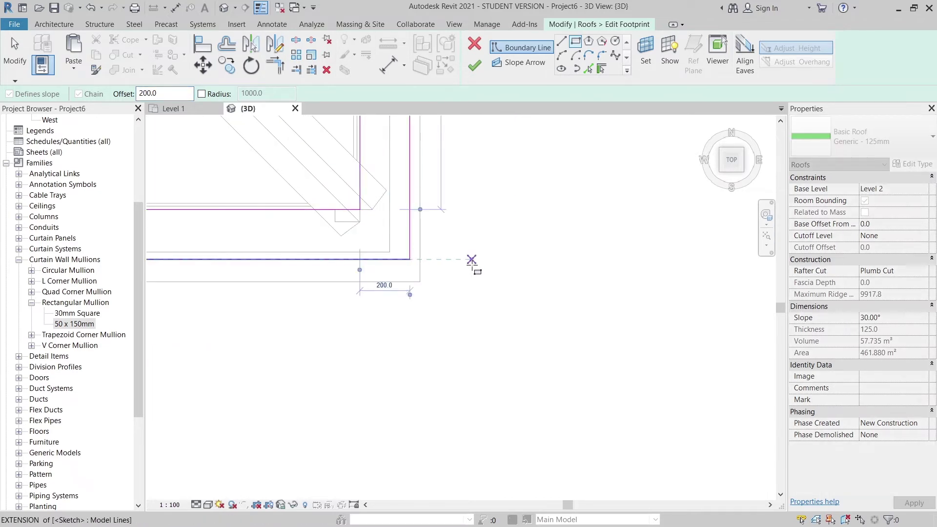
scroll(488, 278, "down", 2)
scroll(561, 312, "down", 2)
scroll(573, 326, "down", 1)
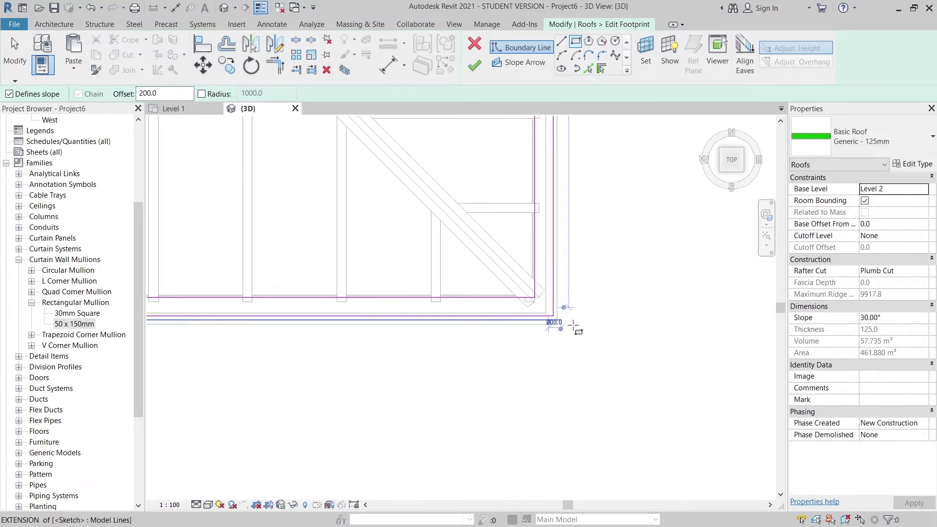
scroll(574, 325, "down", 2)
scroll(607, 367, "down", 1)
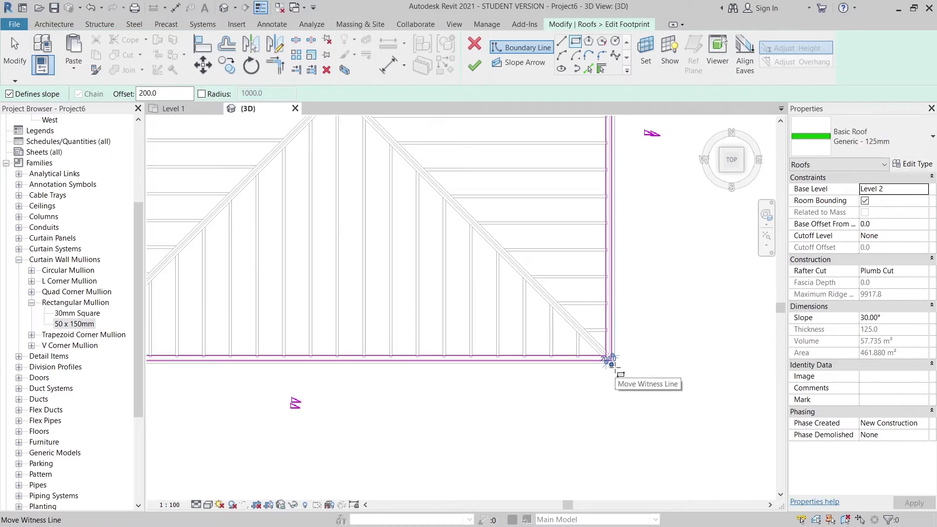
key("Escape")
key("Escape")
- Select the generic model frame, enter its in-place editor, then leave it
scroll(646, 343, "up", 4)
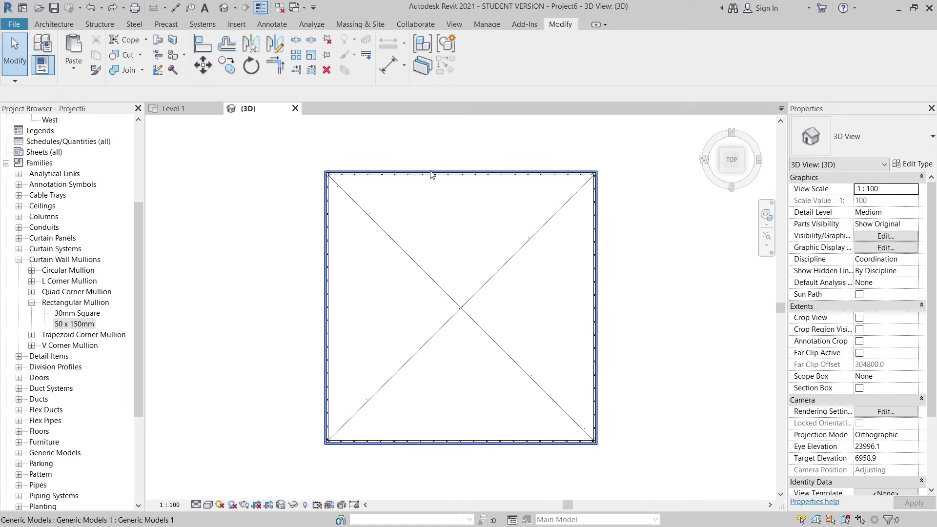
left_click(432, 174)
left_click(476, 52)
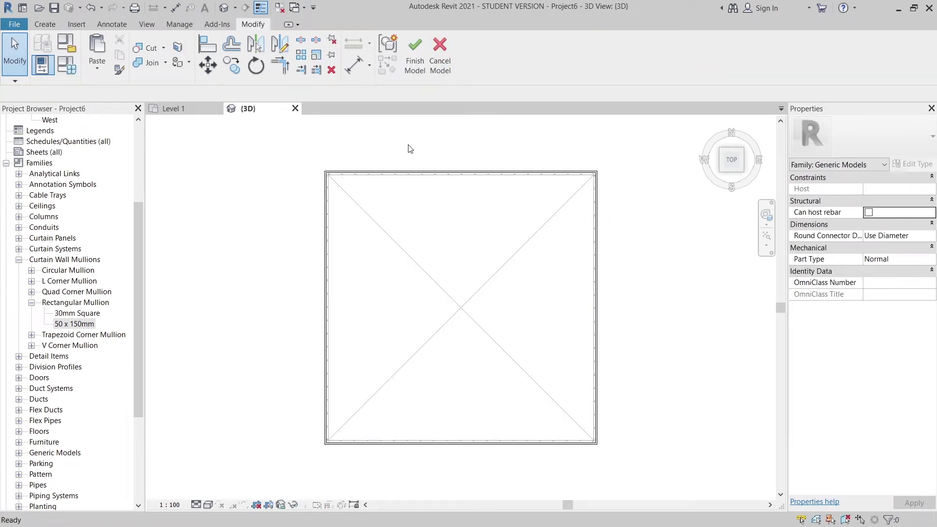
left_click(499, 273)
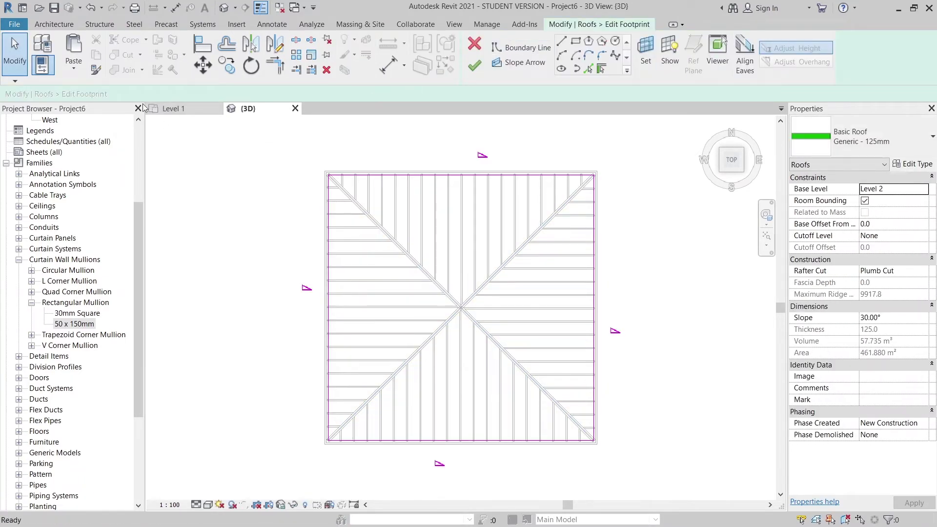
scroll(291, 166, "down", 1)
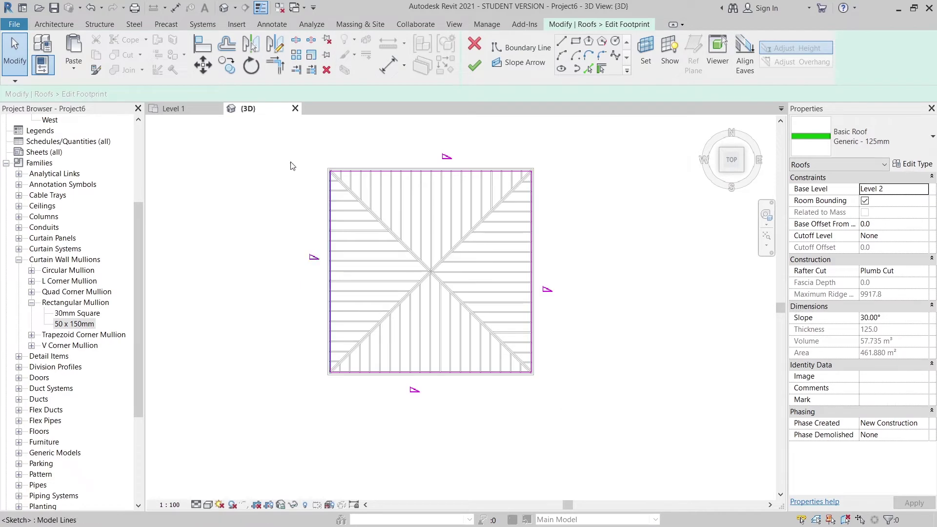
- Sketch a rectangular roof boundary offset 400 between the frame's opposite corners
left_click(576, 42)
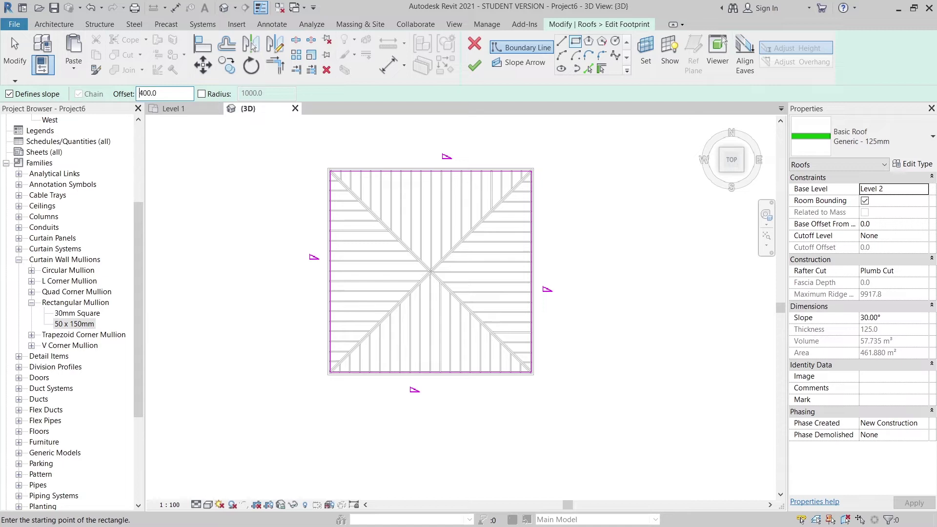
scroll(341, 182, "up", 2)
scroll(322, 195, "up", 2)
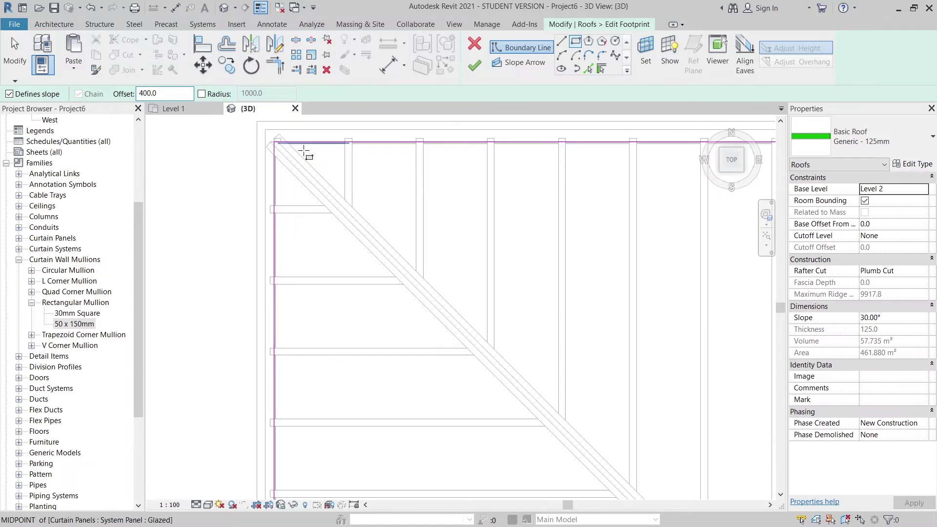
scroll(302, 214, "up", 3)
left_click(260, 220)
scroll(274, 229, "down", 1)
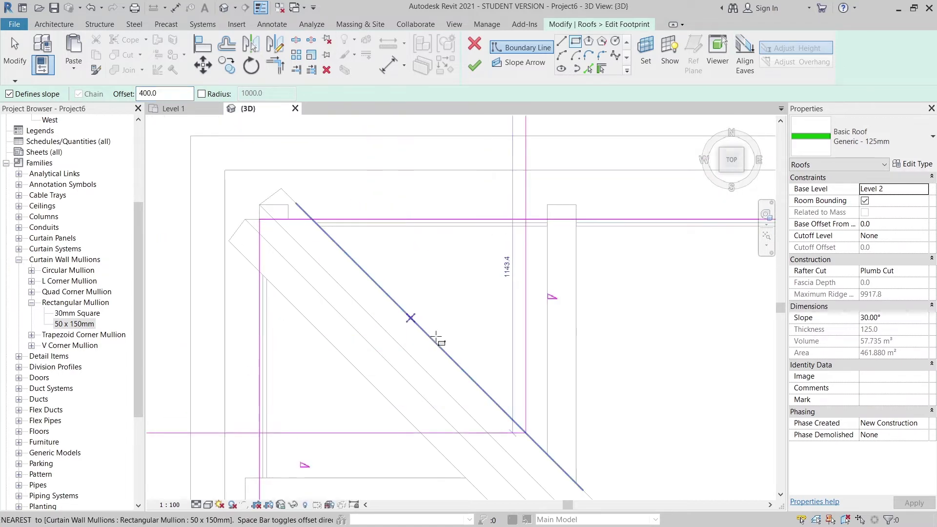
scroll(439, 318, "down", 2)
scroll(532, 378, "down", 2)
scroll(546, 378, "down", 2)
scroll(610, 380, "down", 2)
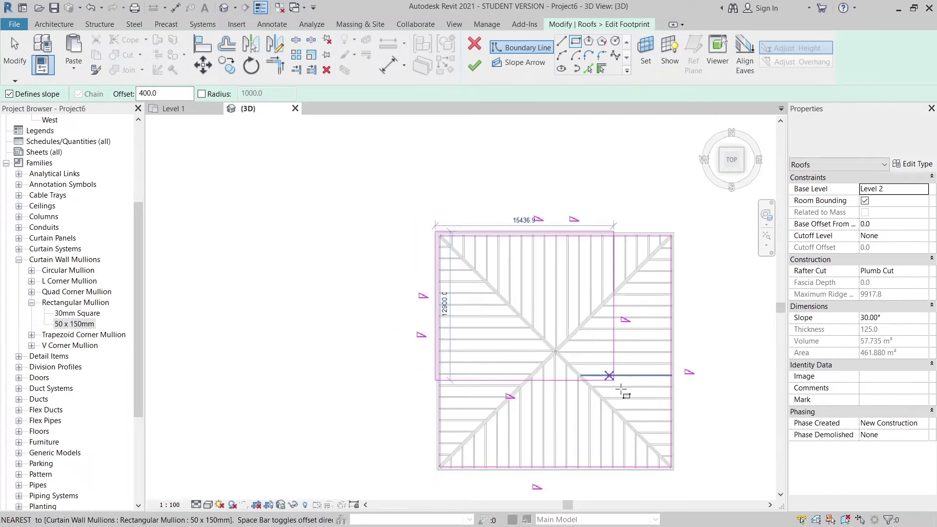
scroll(569, 310, "up", 1)
scroll(635, 388, "up", 2)
scroll(619, 385, "up", 2)
scroll(590, 400, "up", 2)
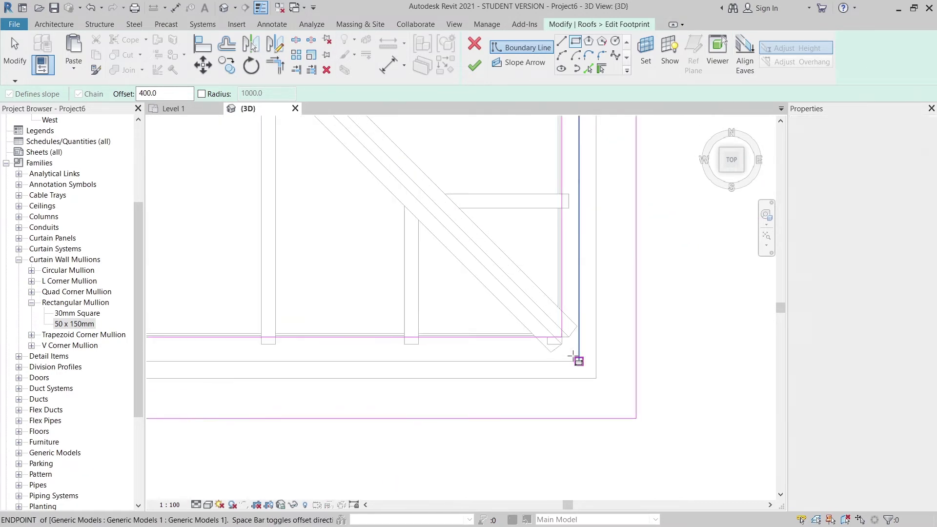
scroll(571, 351, "up", 1)
left_click(562, 337)
key("Escape")
key("Escape")
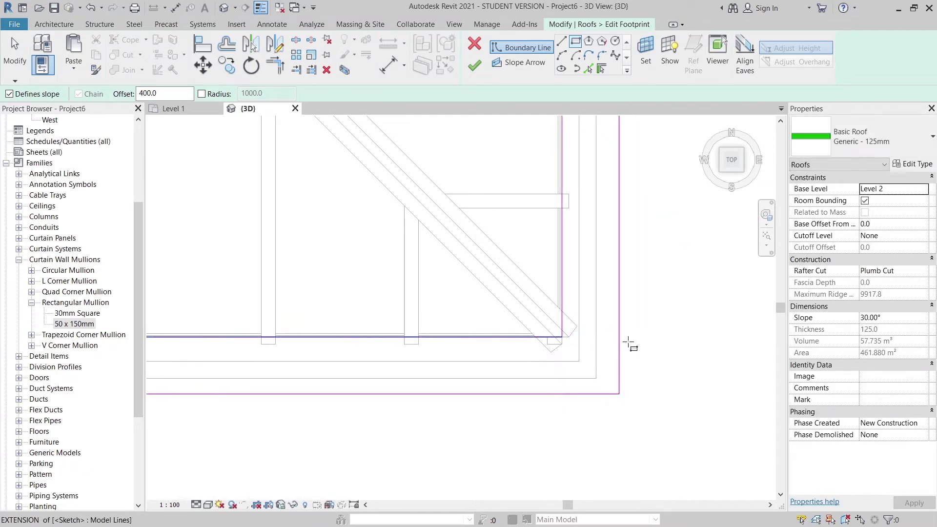
- Remove the four old inner boundary lines and finish the footprint so the roof overhangs
scroll(524, 354, "down", 1)
scroll(669, 380, "down", 2)
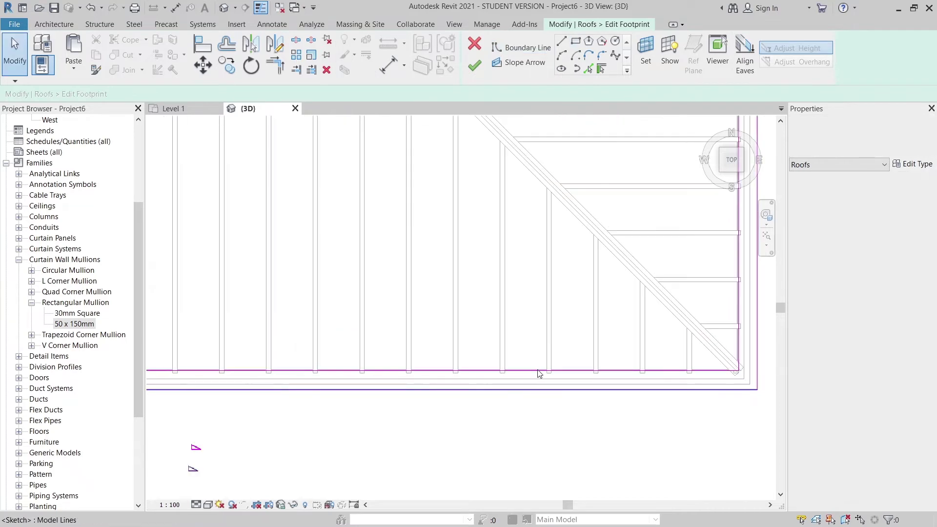
scroll(558, 378, "down", 1)
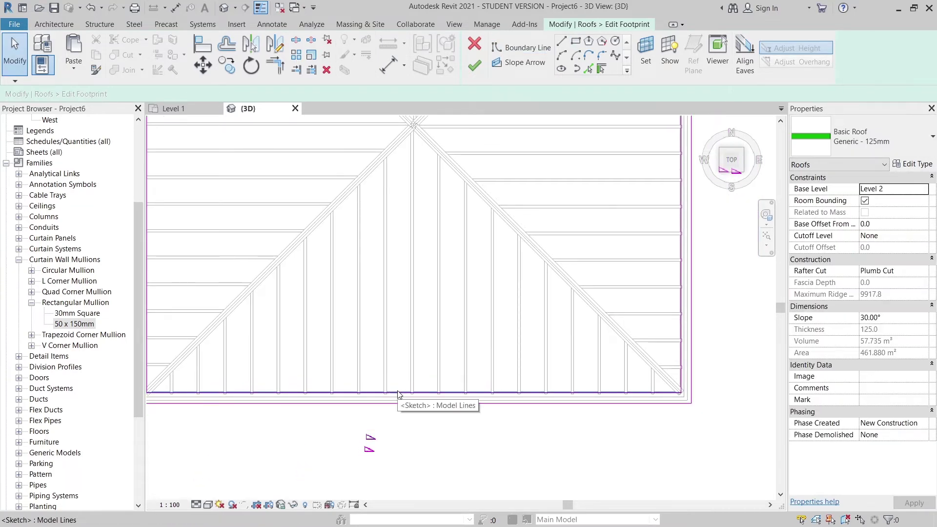
scroll(429, 396, "down", 1)
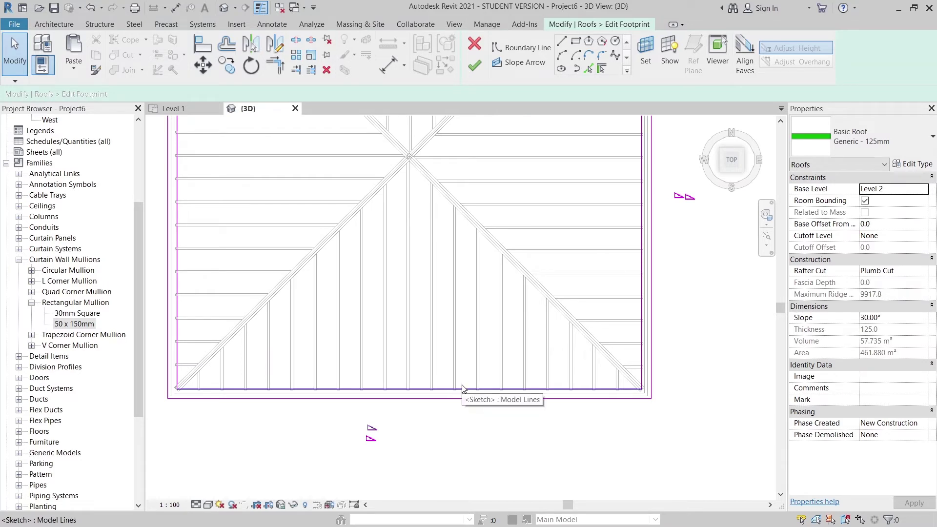
key("Tab")
left_click(463, 388)
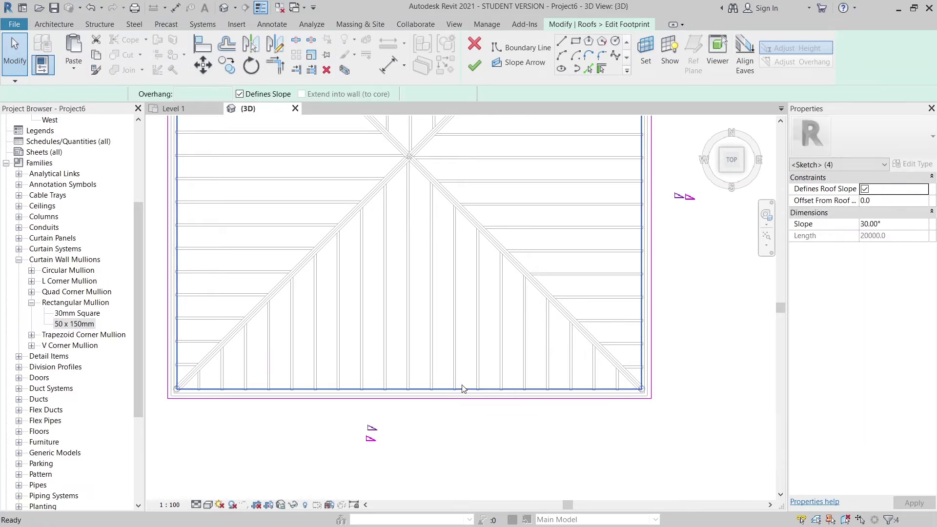
key("Escape")
scroll(481, 415, "down", 5)
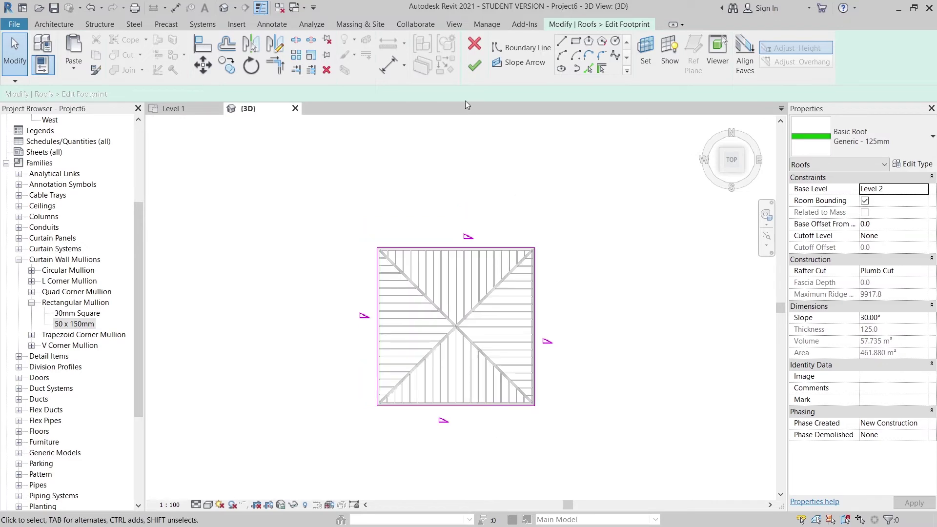
left_click(476, 64)
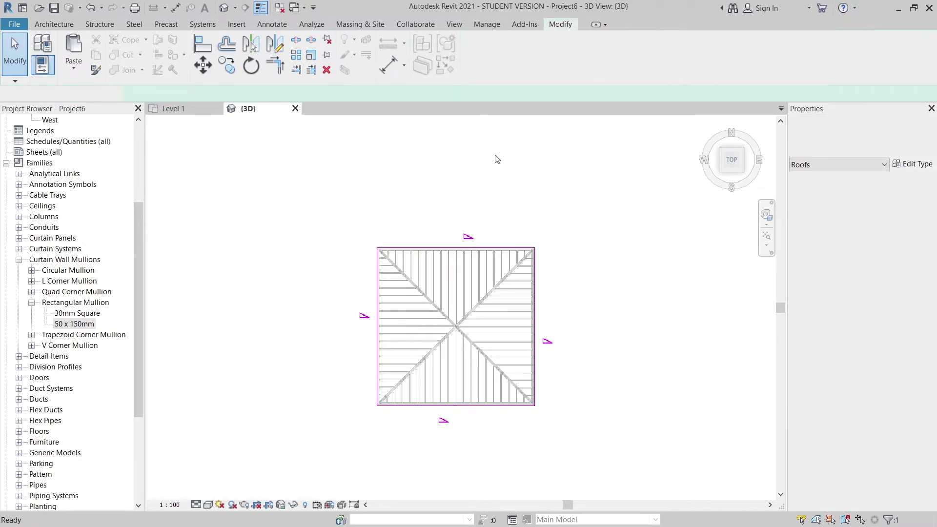
middle_click_drag(536, 210, 511, 229, "shift")
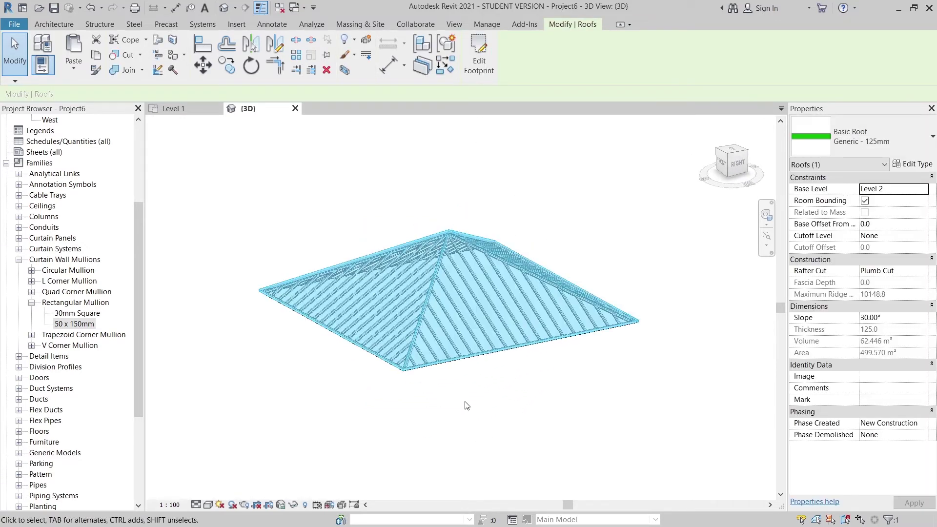
- Orbit below the roof and start the Architecture Roof: Gutter tool
left_click(464, 405)
mouse_move(464, 405)
middle_mouse_down("shift")
mouse_move(391, 253)
mouse_move(454, 289)
mouse_move(370, 274)
mouse_move(468, 341)
mouse_move(515, 401)
mouse_move(414, 368)
mouse_move(454, 386)
mouse_move(452, 410)
mouse_move(405, 376)
middle_mouse_up("shift")
scroll(410, 371, "up", 3)
scroll(252, 251, "down", 4)
left_click(61, 24)
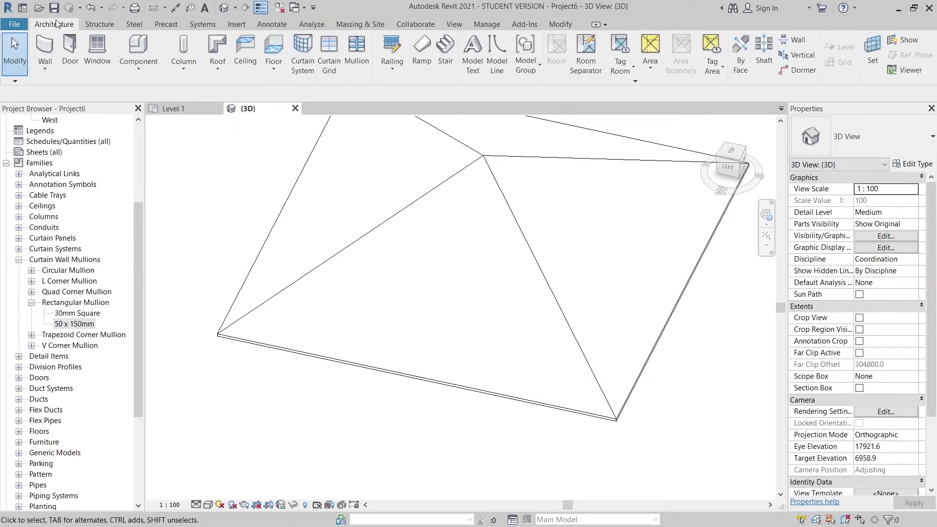
left_click(133, 66)
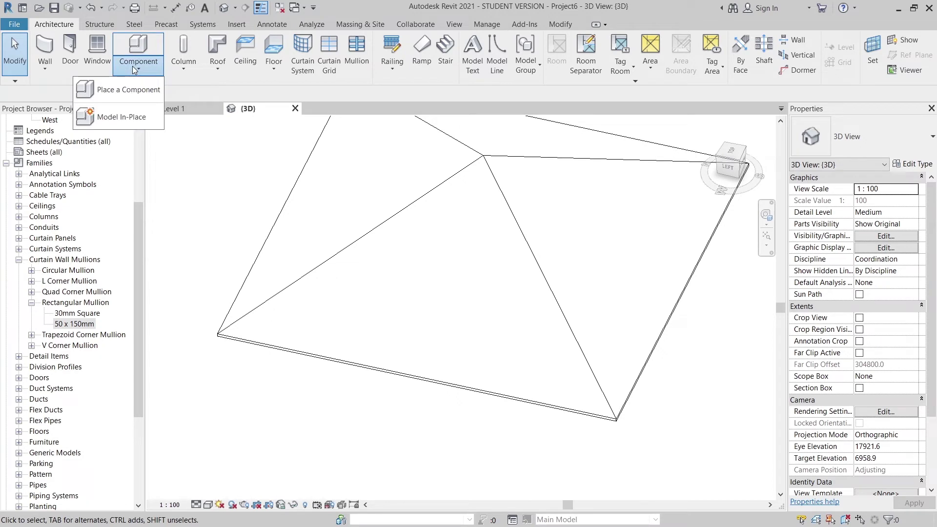
left_click(217, 69)
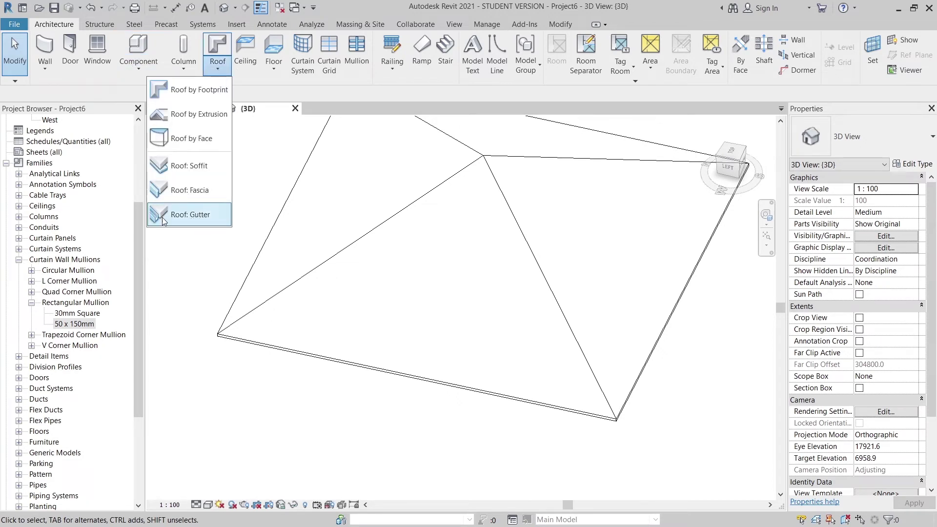
left_click(187, 215)
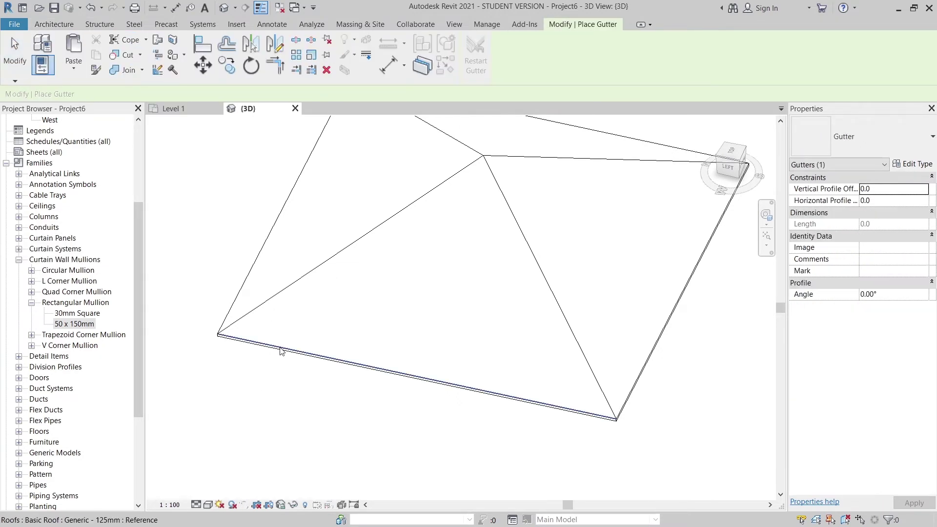
- Place gutters along all four eave edges of the hip roof, then select the gutter
left_click(280, 352)
left_click(239, 298)
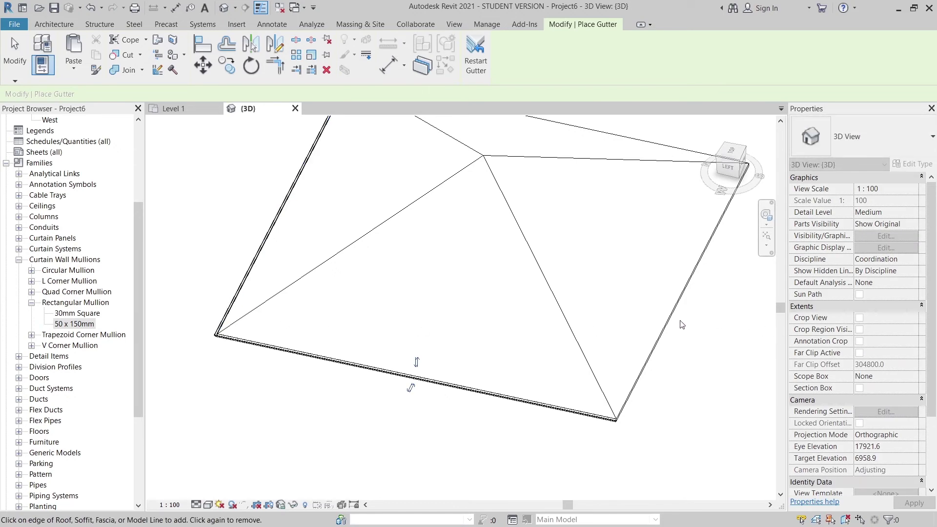
left_click(722, 151)
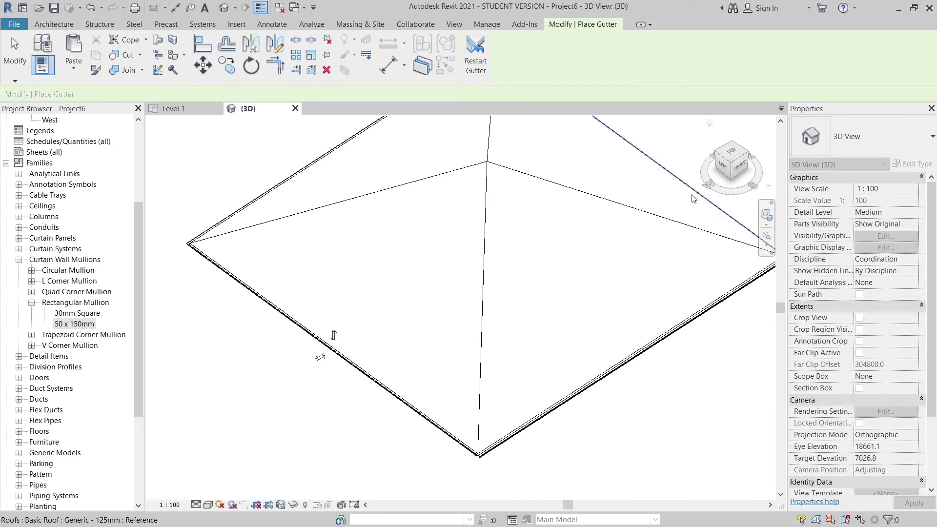
left_click(692, 198)
key("Escape")
key("Escape")
scroll(488, 461, "up", 3)
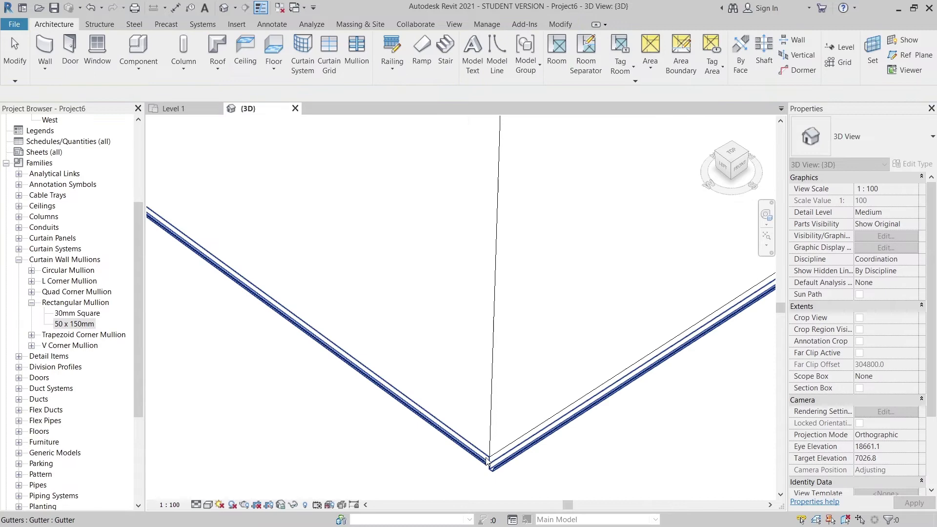
middle_click_drag(487, 461, 520, 448)
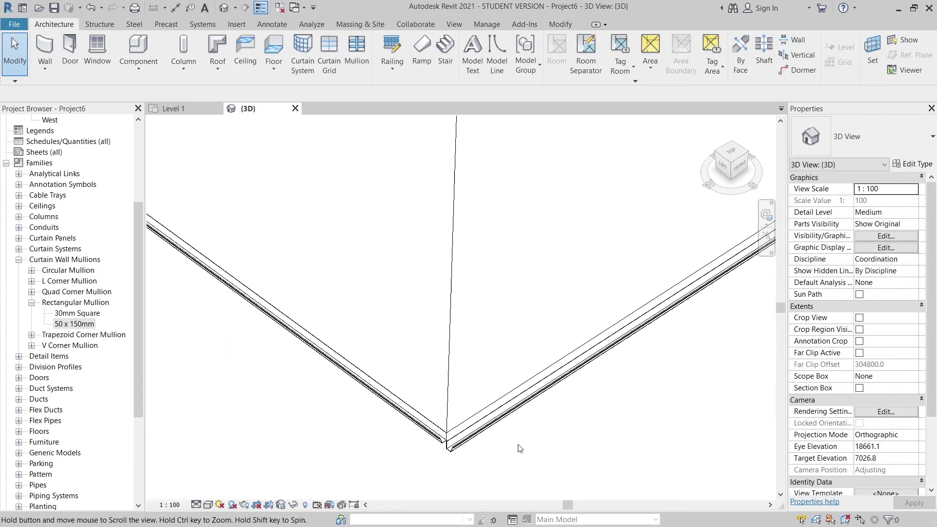
left_click(541, 416)
scroll(749, 297, "down", 5)
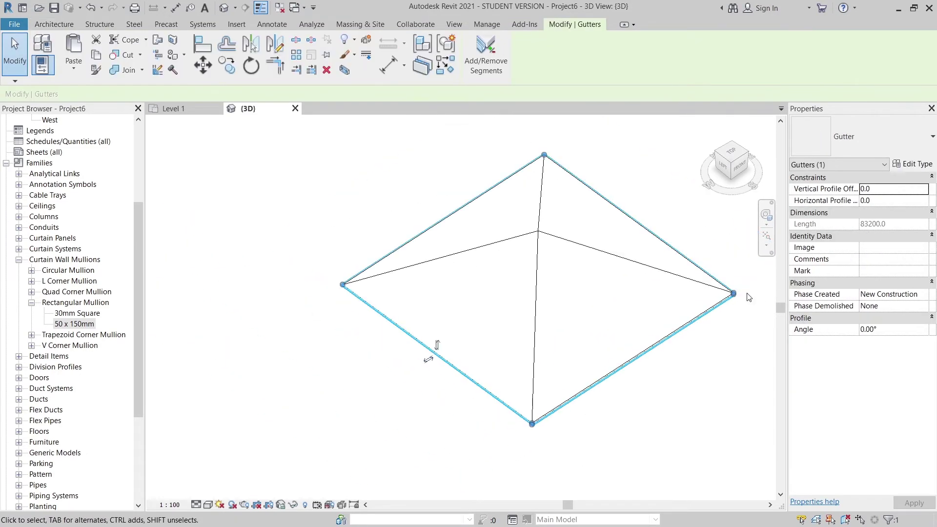
- Set the gutter type's Profile to M_Gutter - Bevel : 150 x150mm and apply it
left_click(912, 165)
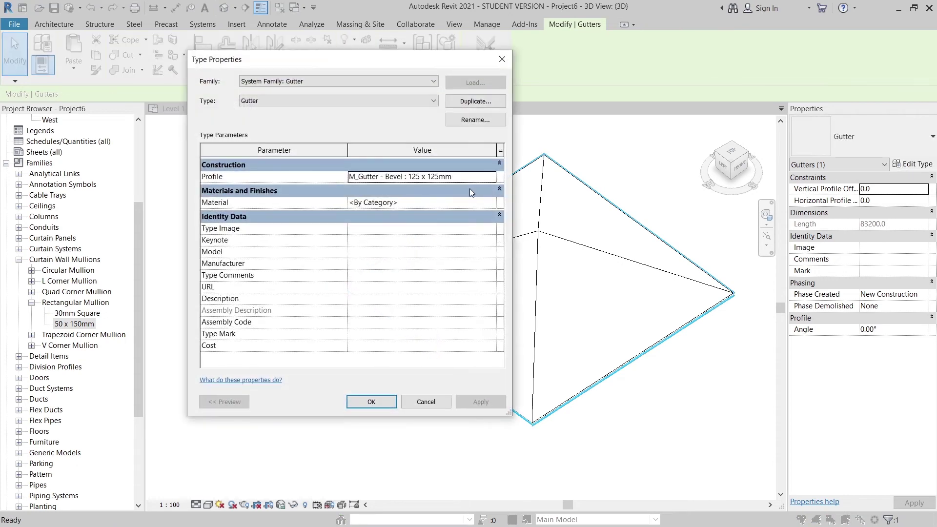
left_click(490, 181)
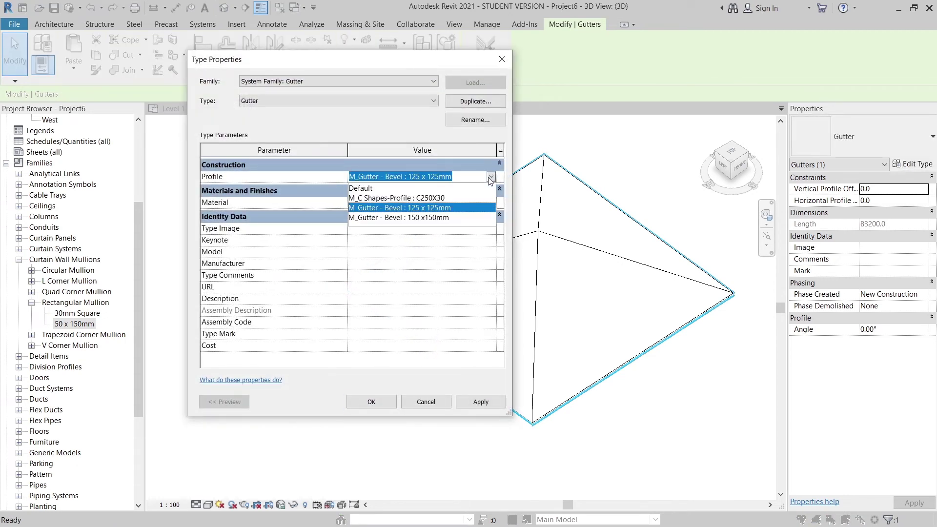
left_click(420, 217)
left_click(481, 402)
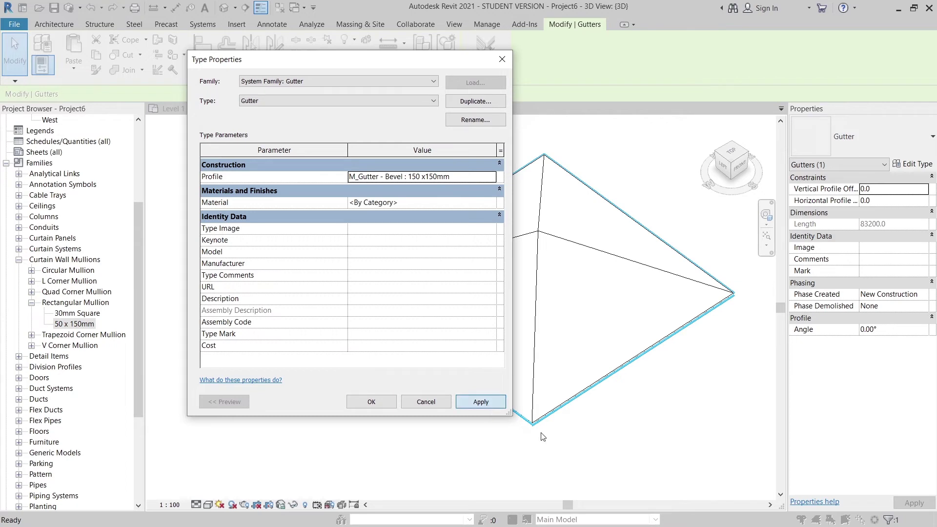
left_click(364, 403)
left_click(412, 448)
mouse_move(412, 449)
middle_mouse_down("shift")
mouse_move(346, 207)
mouse_move(404, 407)
middle_mouse_up("shift")
- Override the roof's view graphics with a Solid fill background pattern in yellow (240-240-0)
left_click(461, 259)
right_click(610, 207)
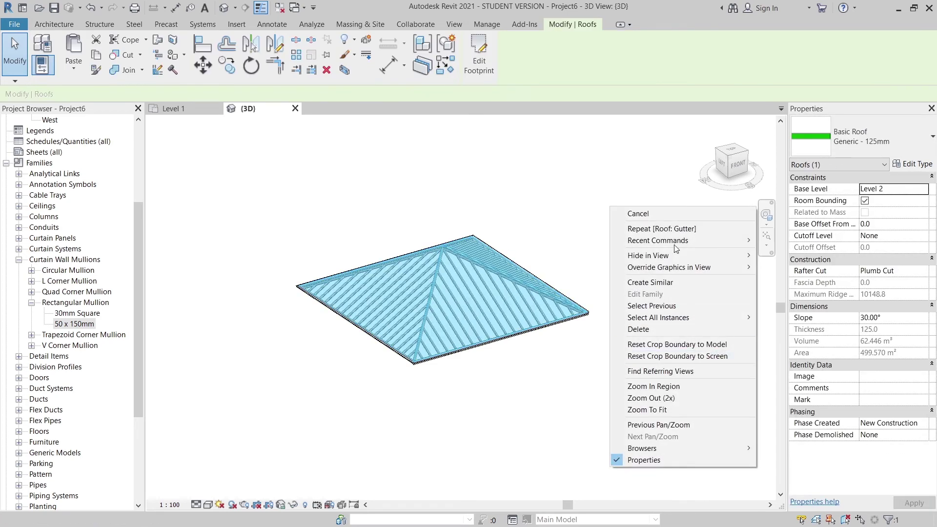
left_click(791, 267)
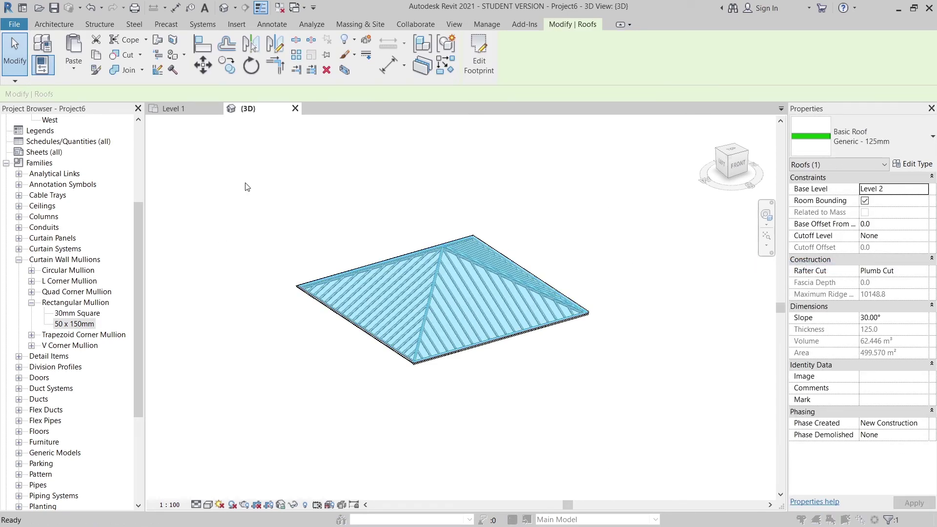
left_click(454, 187)
scroll(439, 244, "up", 5)
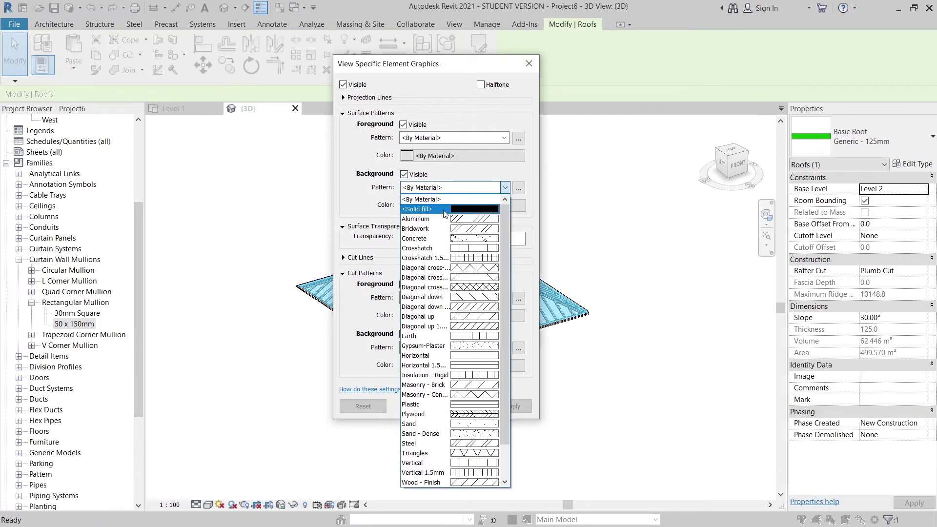
left_click(429, 203)
left_click(464, 206)
left_click(347, 253)
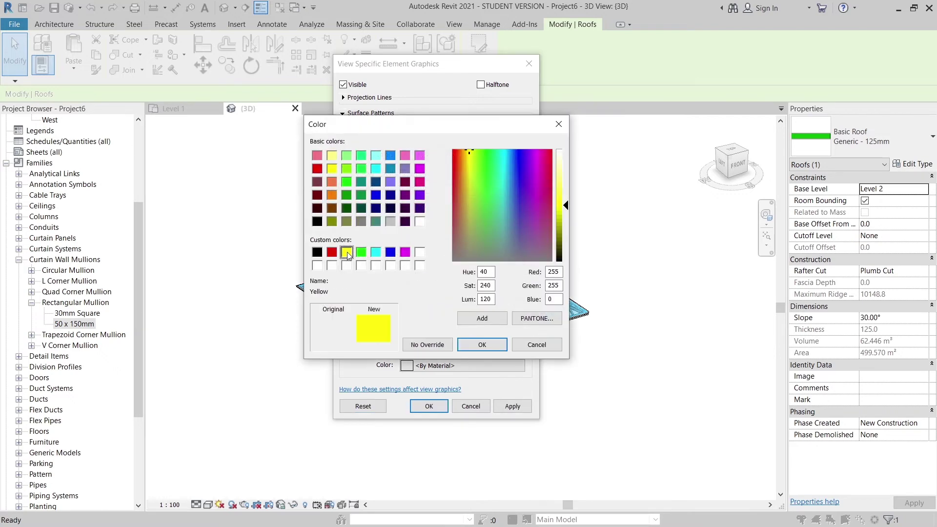
left_click(564, 211)
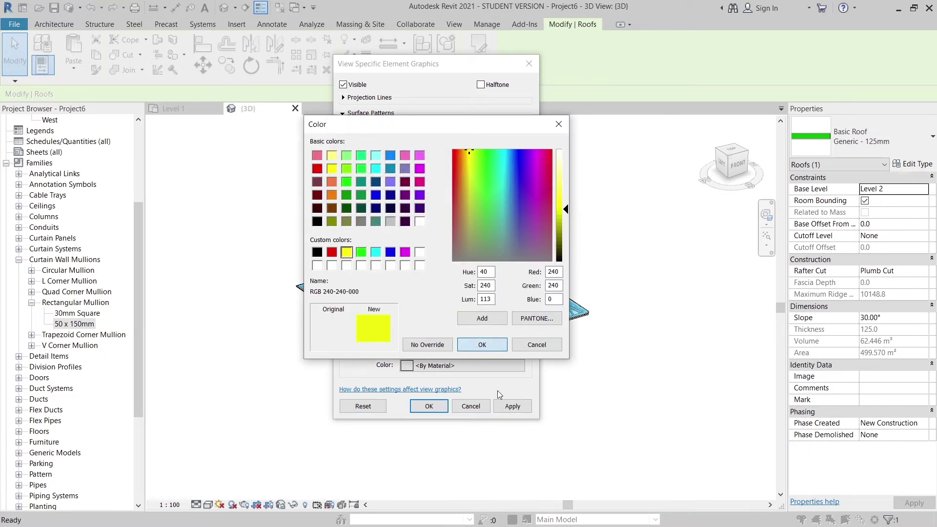
left_click(481, 345)
left_click(512, 406)
left_click(429, 406)
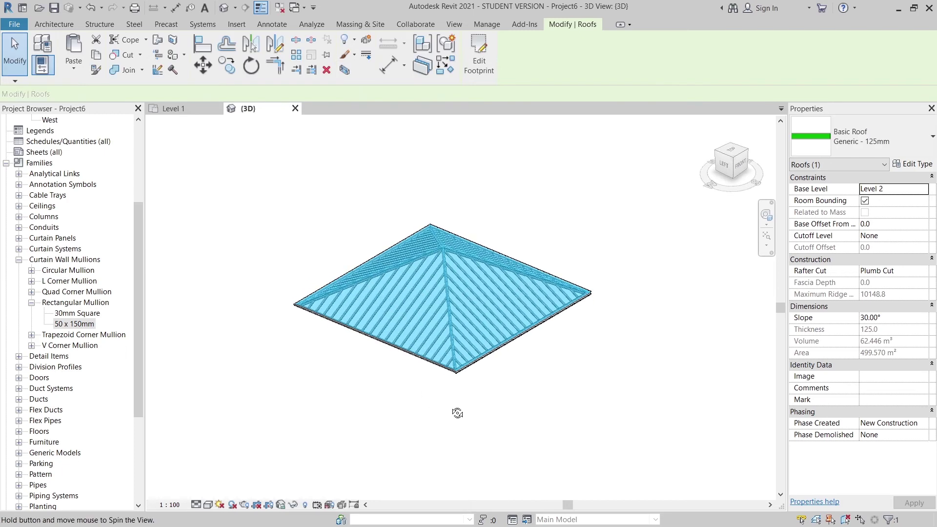
middle_click_drag(385, 178, 361, 182, "shift")
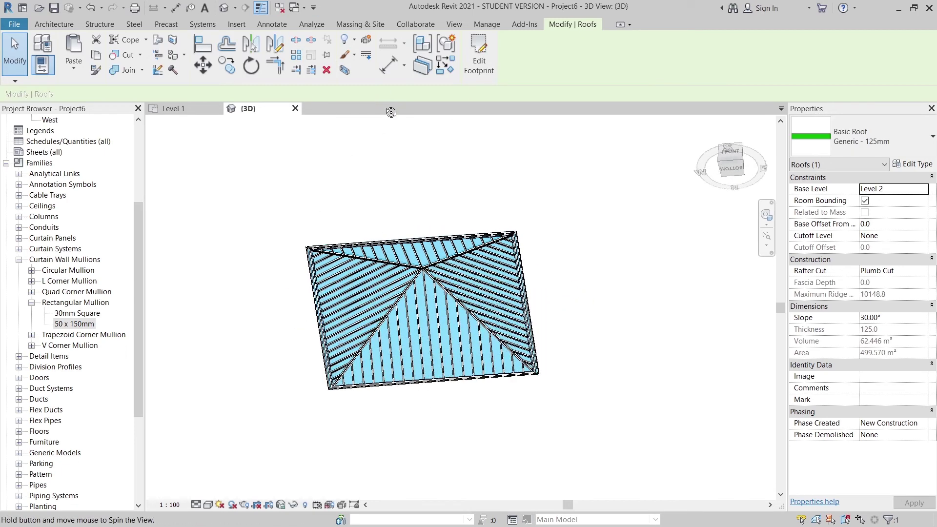
- Displace the roof upward about 2089 mm above the mullion frame
left_click(367, 41)
left_click_drag(419, 259, 418, 229)
middle_click_drag(477, 403, 328, 455, "shift")
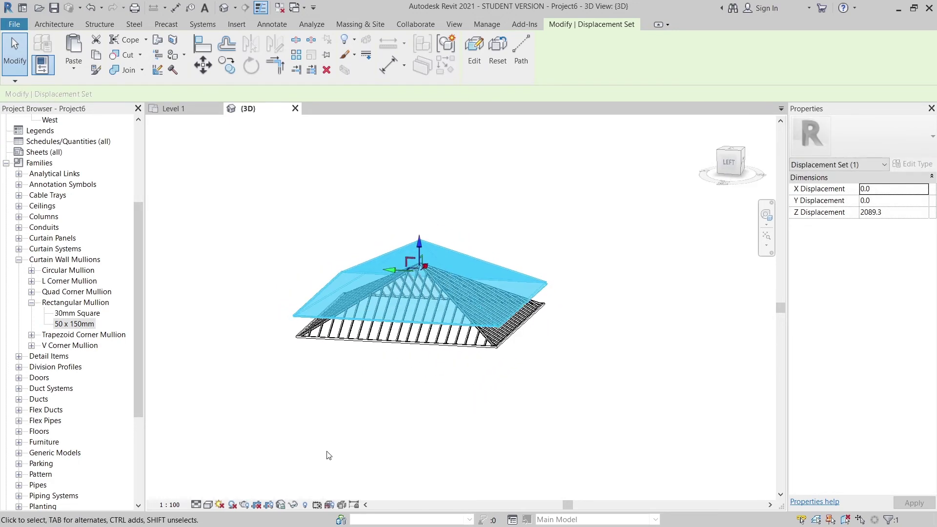
- Turn on Cast Shadows in the view's Graphic Display Options
left_click(209, 504)
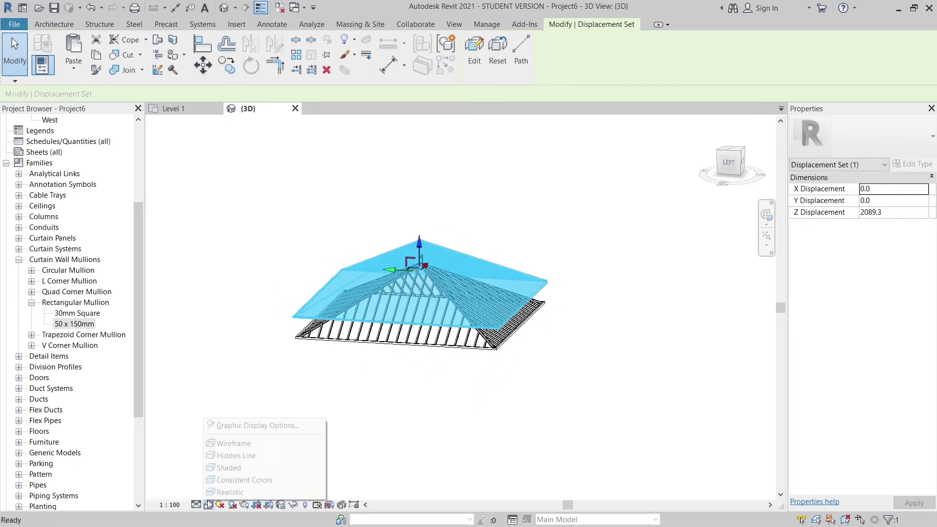
left_click(225, 426)
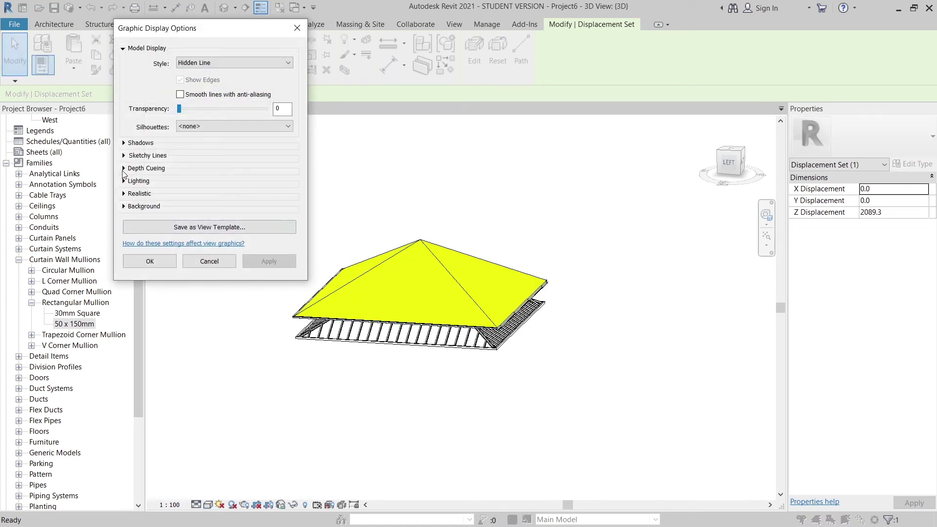
left_click(124, 143)
left_click(181, 167)
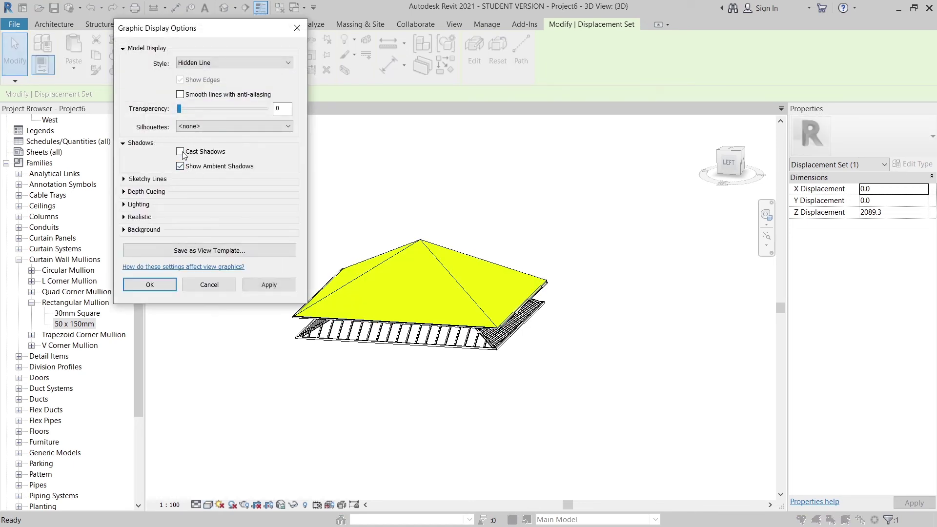
left_click(263, 281)
left_click(155, 286)
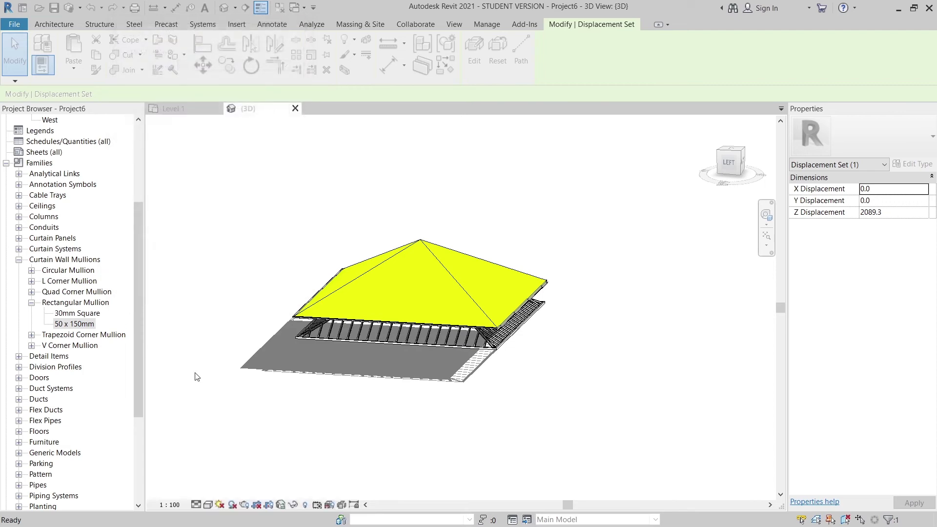
key("Escape")
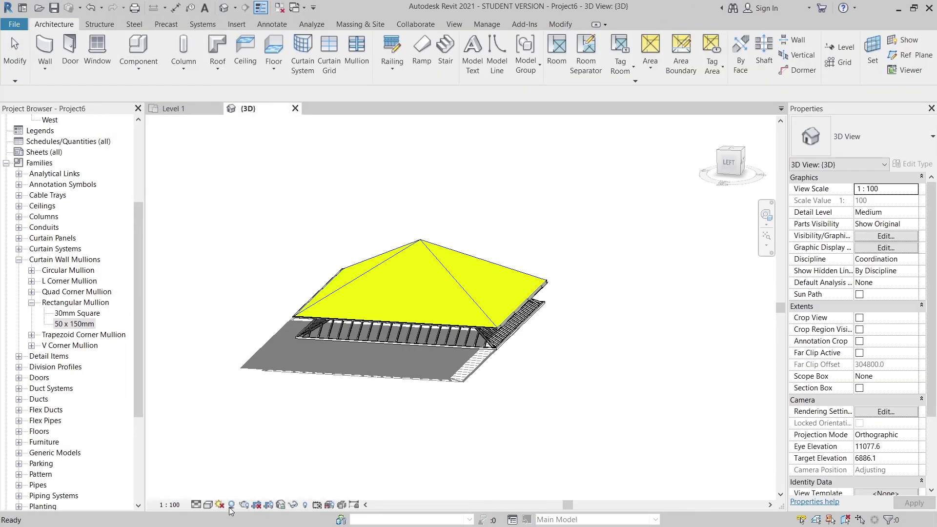
- Turn shadows off and orbit around the raised roof and frame from low and high angles
left_click(232, 505)
mouse_move(349, 427)
middle_mouse_down("shift")
mouse_move(507, 349)
mouse_move(340, 278)
mouse_move(366, 329)
mouse_move(401, 335)
mouse_move(423, 389)
mouse_move(487, 418)
middle_mouse_up("shift")
scroll(342, 279, "up", 5)
scroll(483, 414, "down", 2)
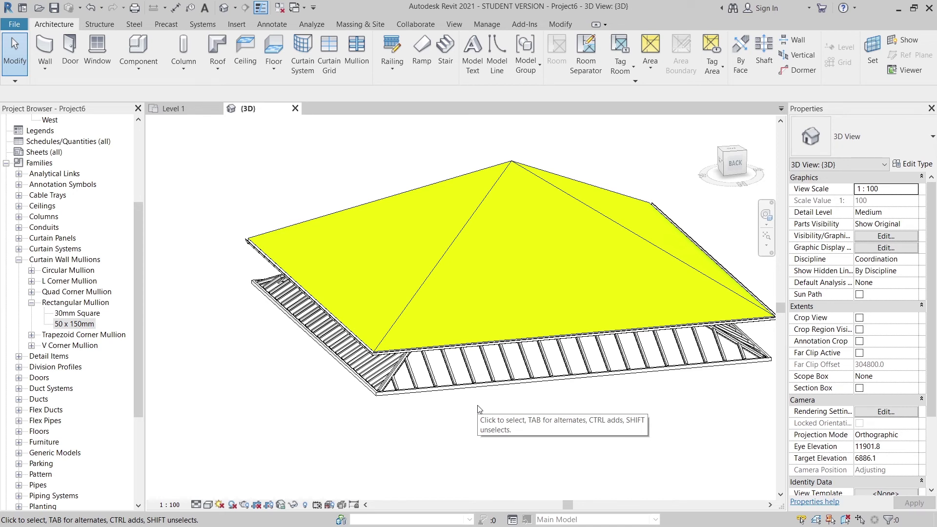
mouse_move(479, 409)
middle_mouse_down("shift")
mouse_move(446, 410)
mouse_move(450, 373)
mouse_move(466, 396)
middle_mouse_up("shift")
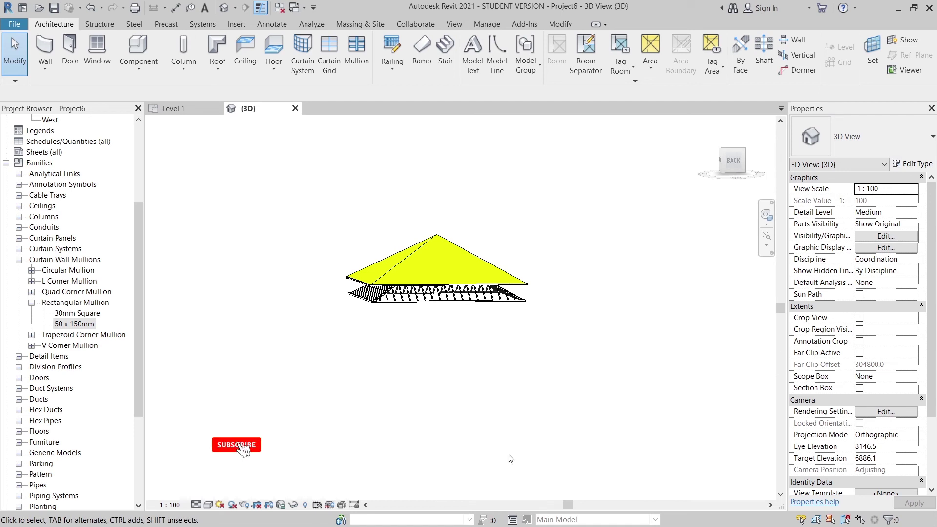
middle_click_drag(390, 443, 442, 394, "shift")
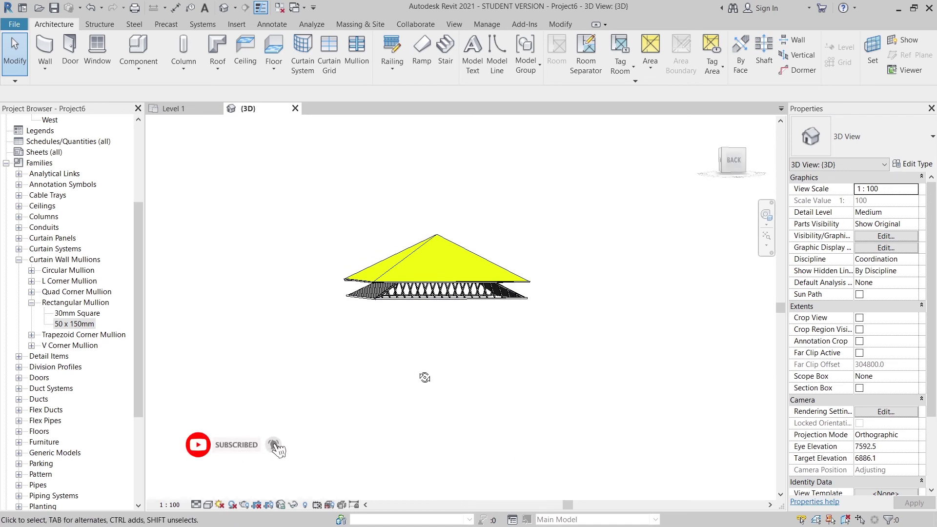
scroll(438, 353, "up", 5)
middle_click_drag(438, 353, 442, 382, "shift")
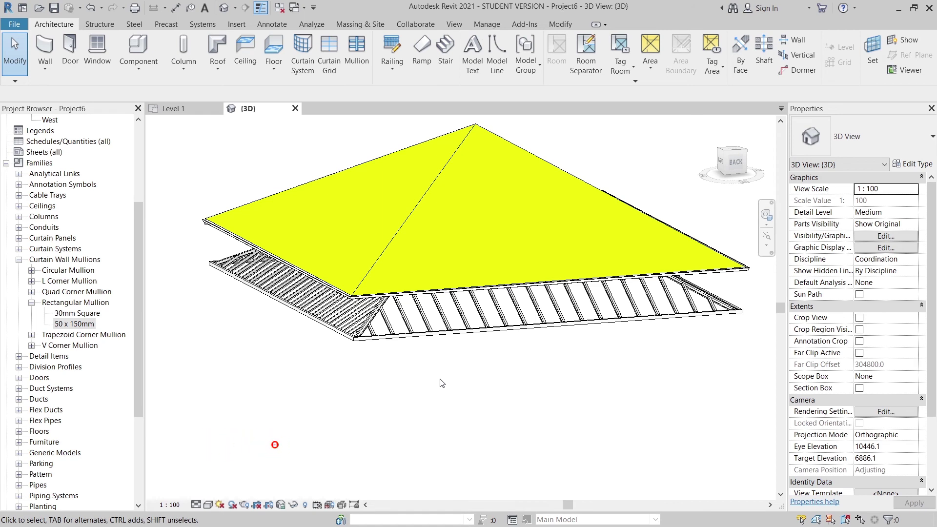
scroll(441, 383, "down", 3)
mouse_move(479, 369)
middle_mouse_down("shift")
mouse_move(446, 403)
mouse_move(459, 404)
middle_mouse_up("shift")
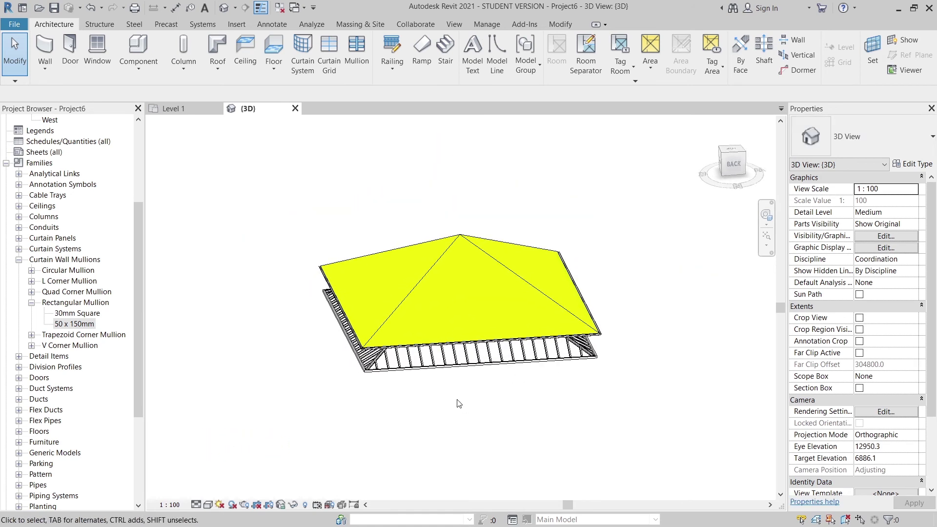